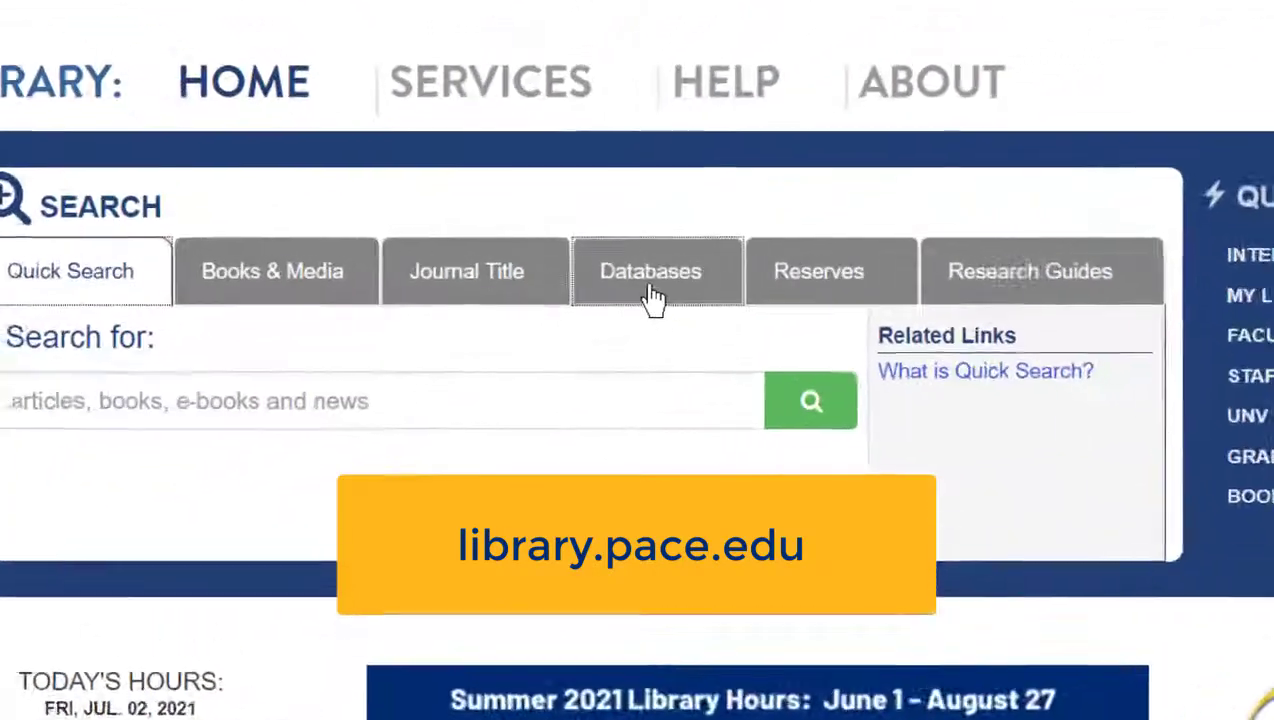
Open PubMed from the library's Databases list under the letter P
{"action": "left_click", "coordinate": [570, 260]}
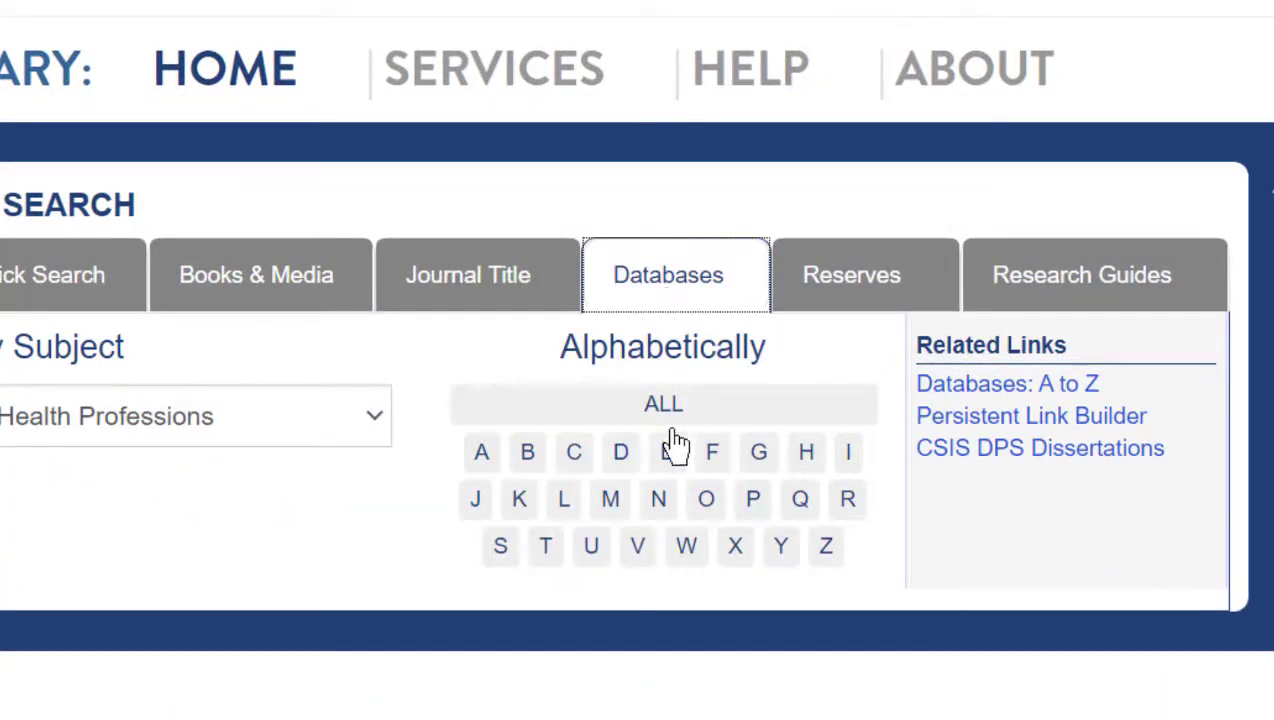
{"action": "left_click", "coordinate": [755, 505]}
{"action": "scroll", "coordinate": [810, 491], "scroll_direction": "down", "scroll_amount": 20}
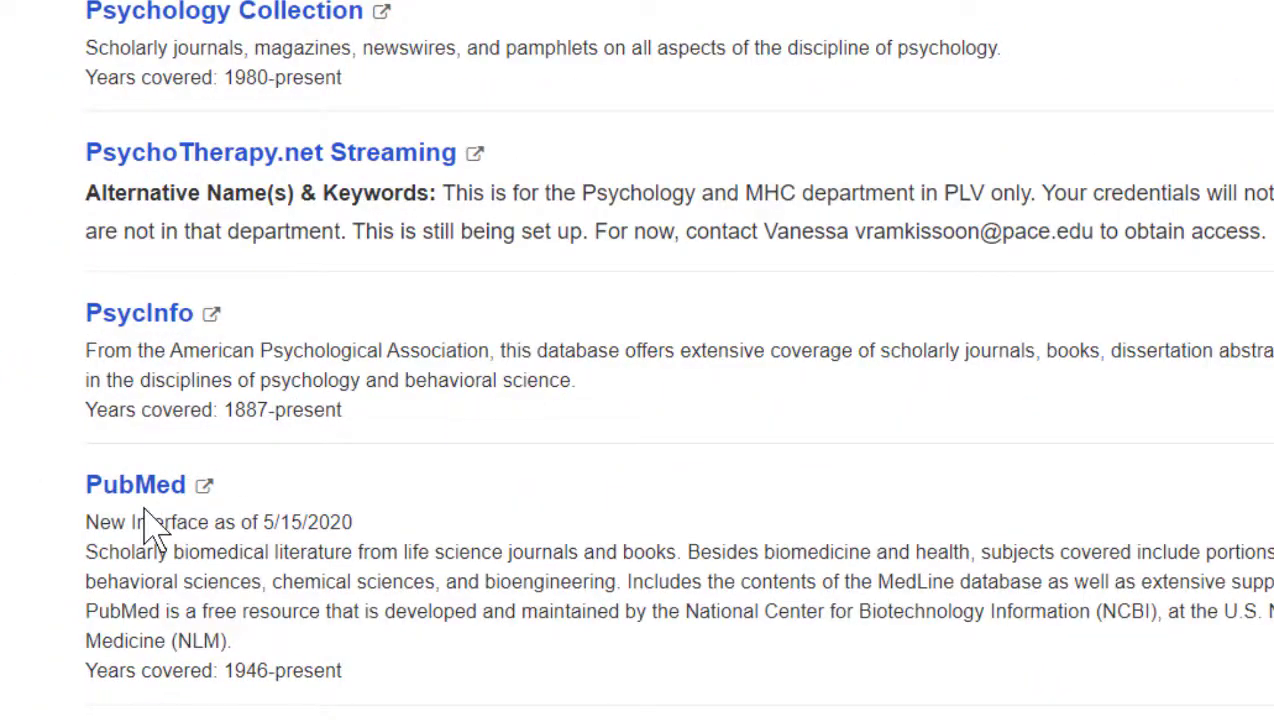
{"action": "left_click", "coordinate": [108, 487]}
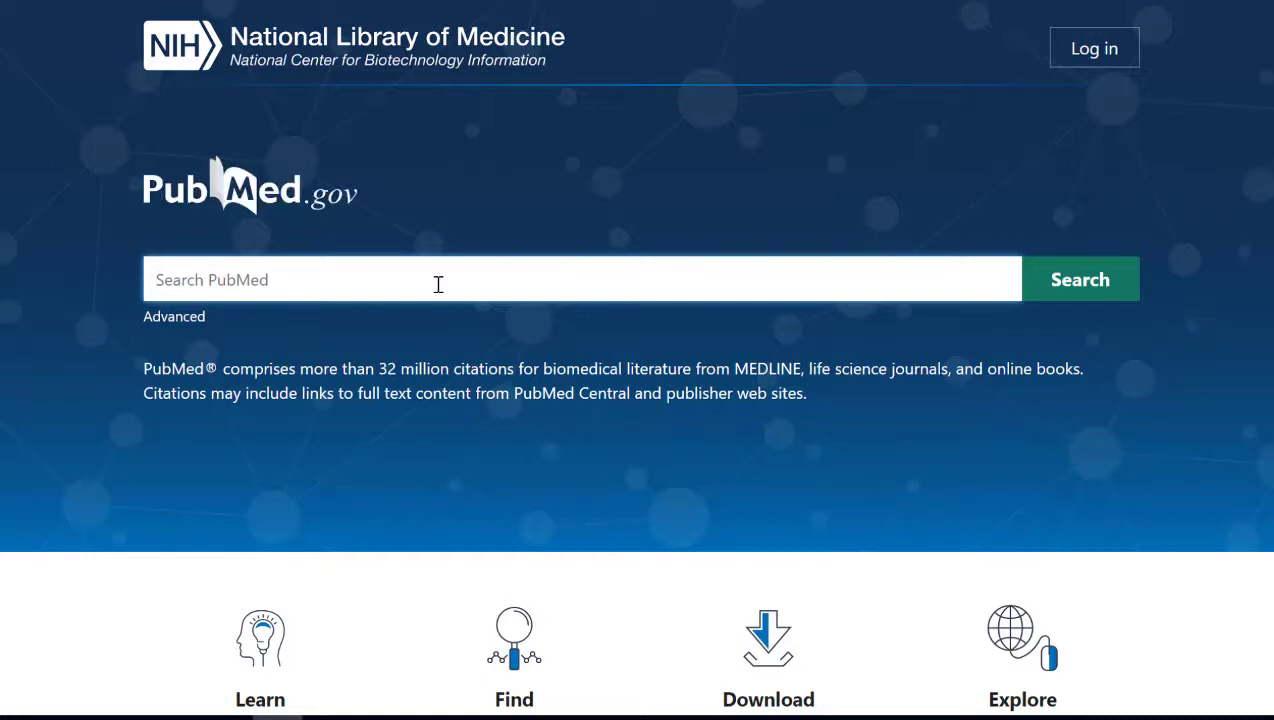
Search PubMed for 'yoga for low back pain', review the 220 results, then return home
{"action": "type", "text": "yoga "}
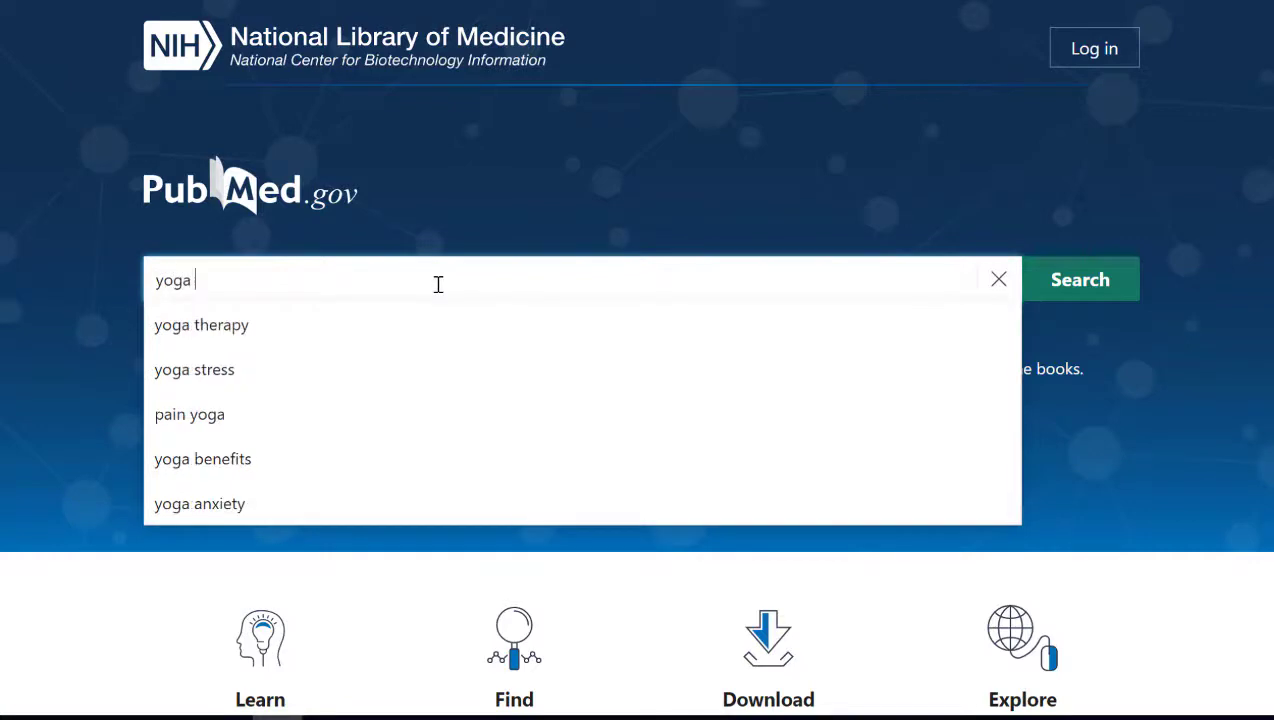
{"action": "type", "text": "for low back"}
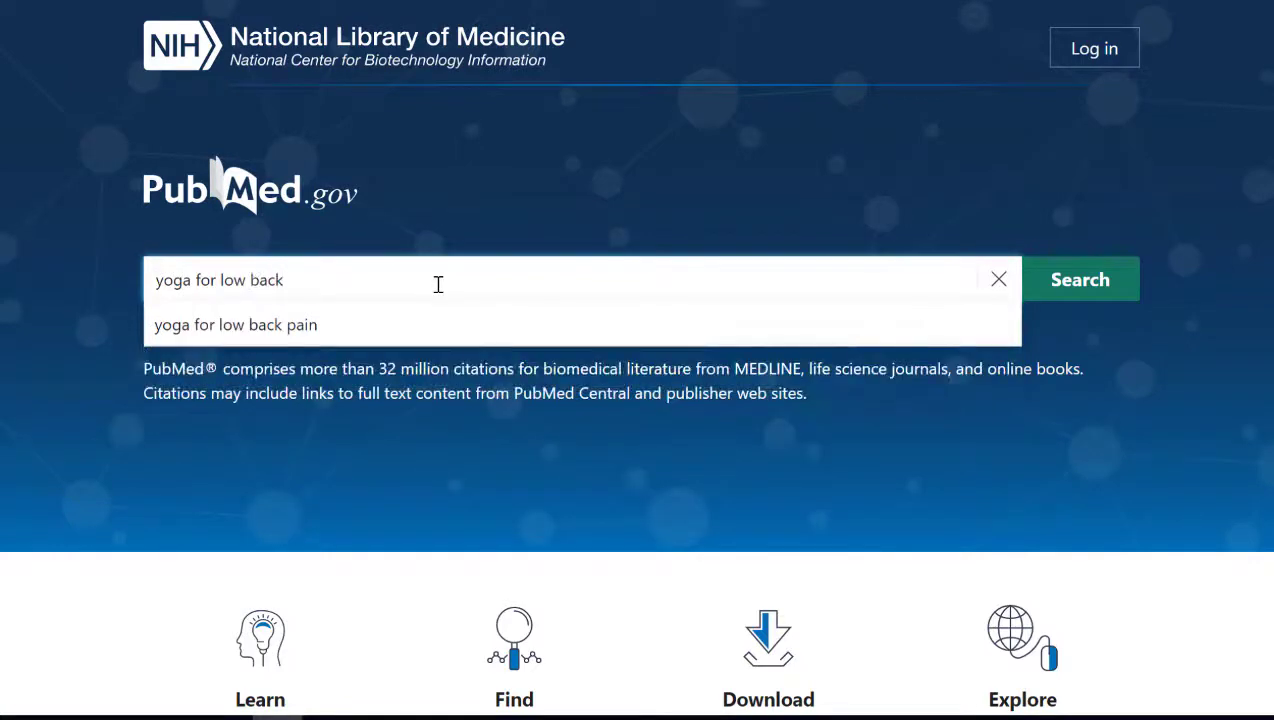
{"action": "left_click", "coordinate": [427, 321]}
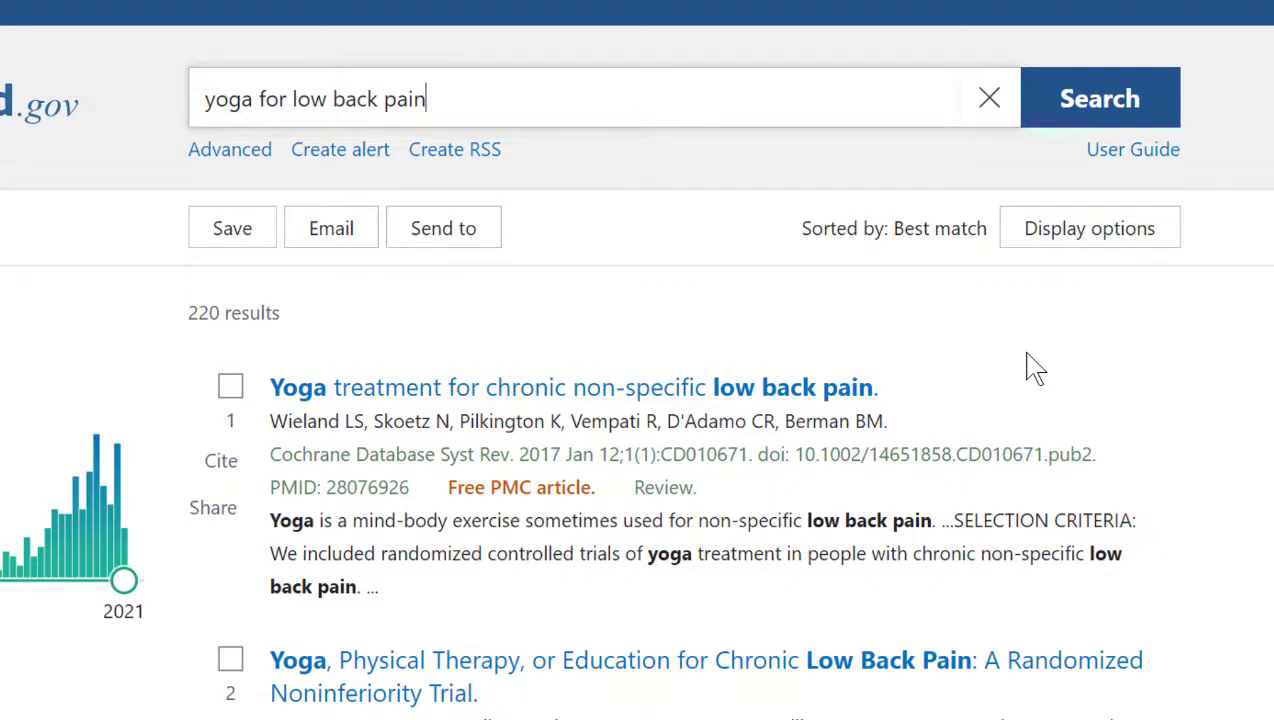
{"action": "scroll", "coordinate": [1034, 368], "scroll_direction": "down", "scroll_amount": 4}
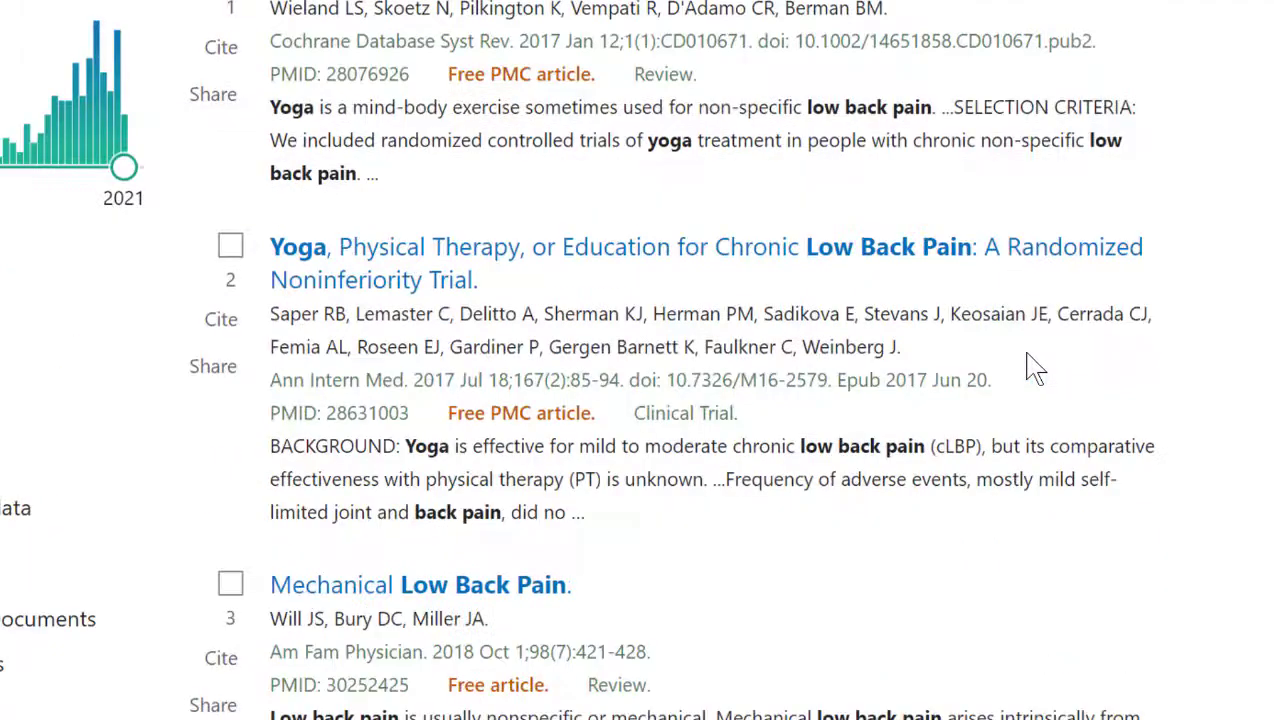
{"action": "scroll", "coordinate": [1034, 368], "scroll_direction": "down", "scroll_amount": 4}
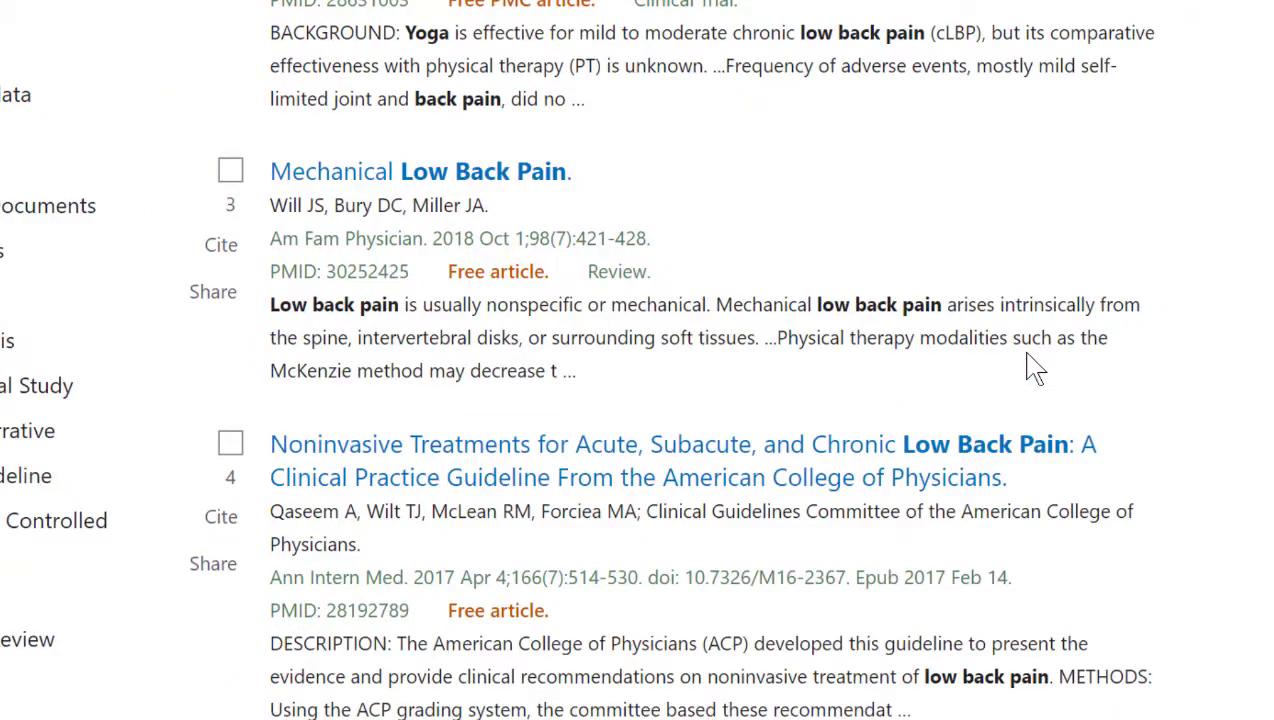
{"action": "scroll", "coordinate": [1034, 368], "scroll_direction": "up", "scroll_amount": 8}
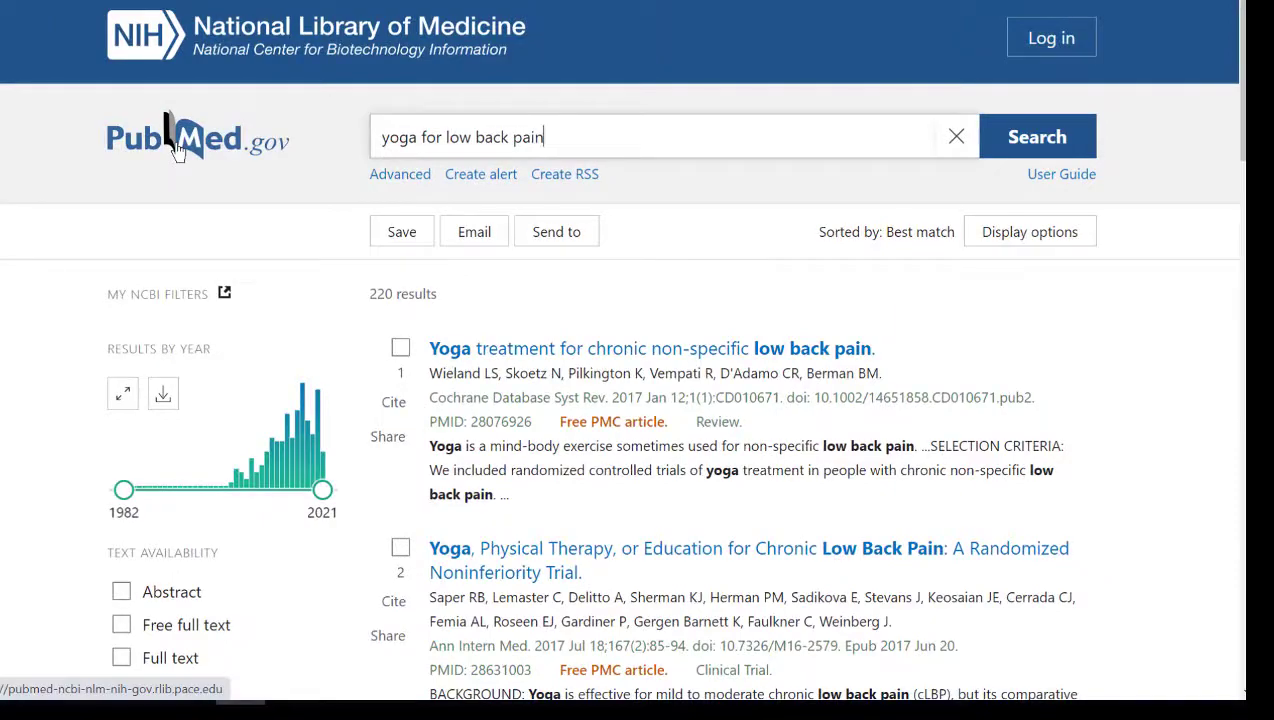
{"action": "left_click", "coordinate": [177, 145]}
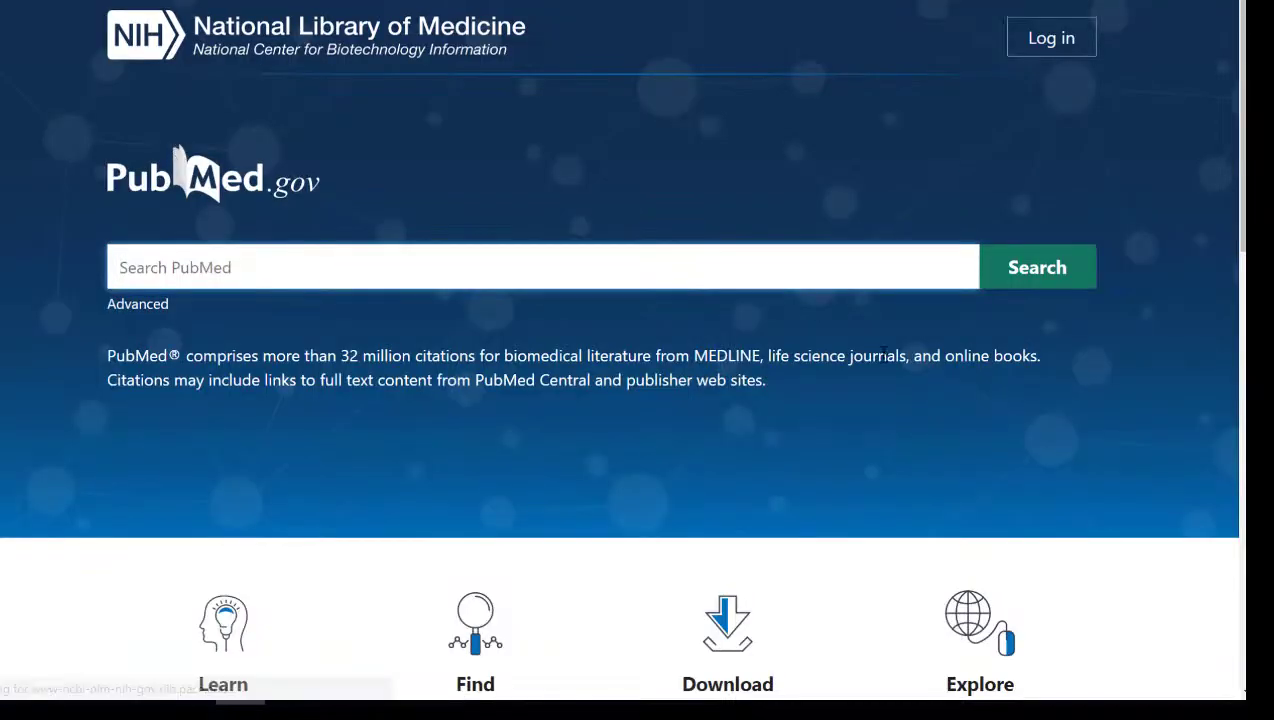
Open the MeSH Database from the Explore section of the PubMed home page
{"action": "scroll", "coordinate": [1016, 395], "scroll_direction": "down", "scroll_amount": 3}
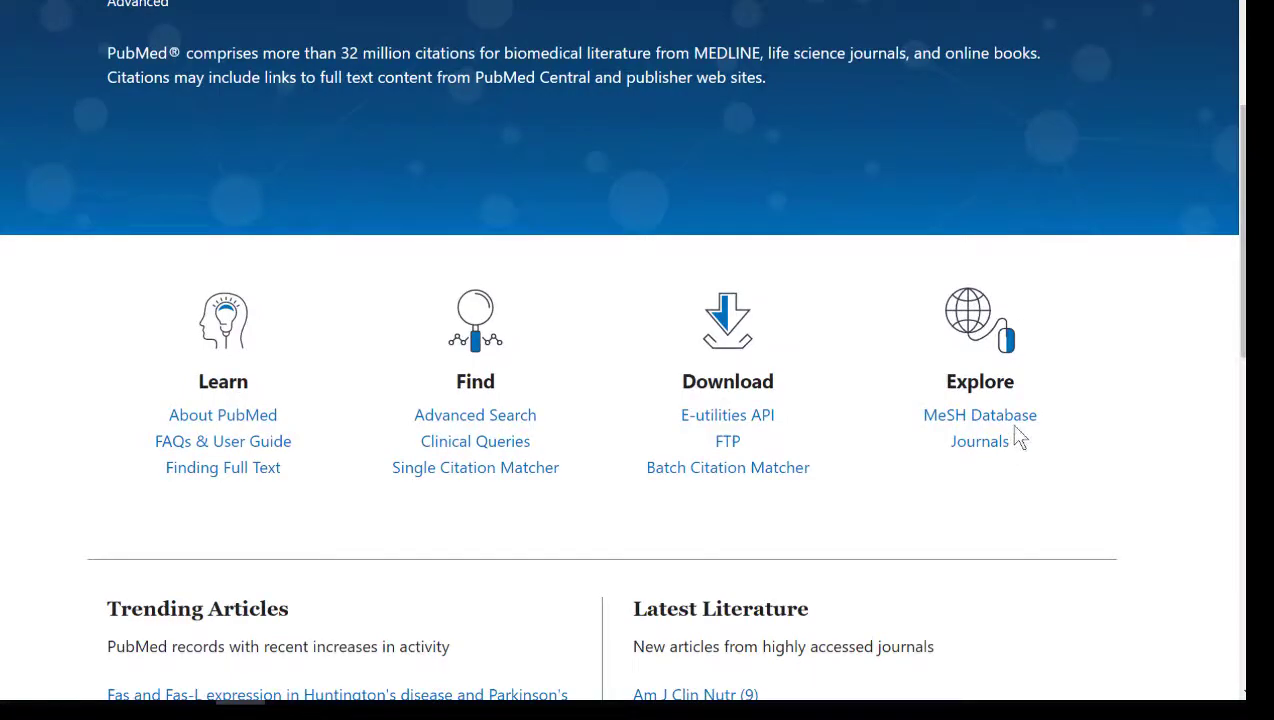
{"action": "left_click", "coordinate": [1016, 418]}
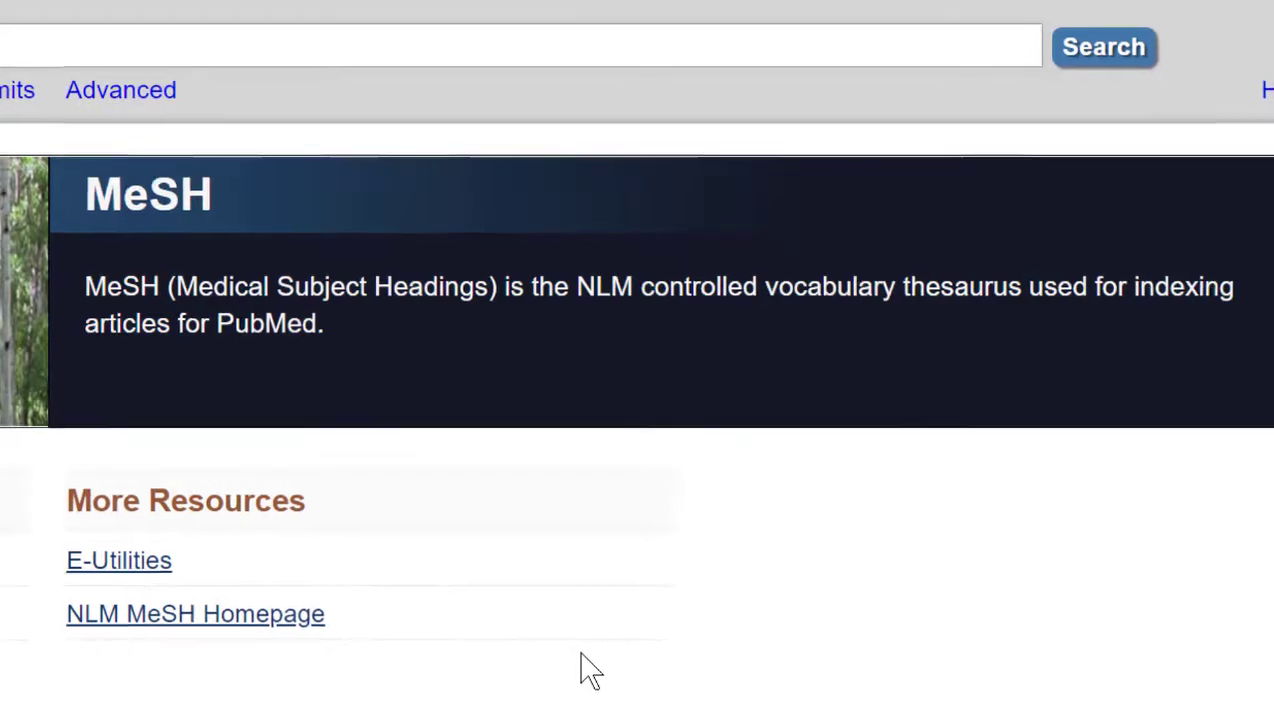
Look up 'low back pain' in the MeSH database
{"action": "type", "text": "low back t"}
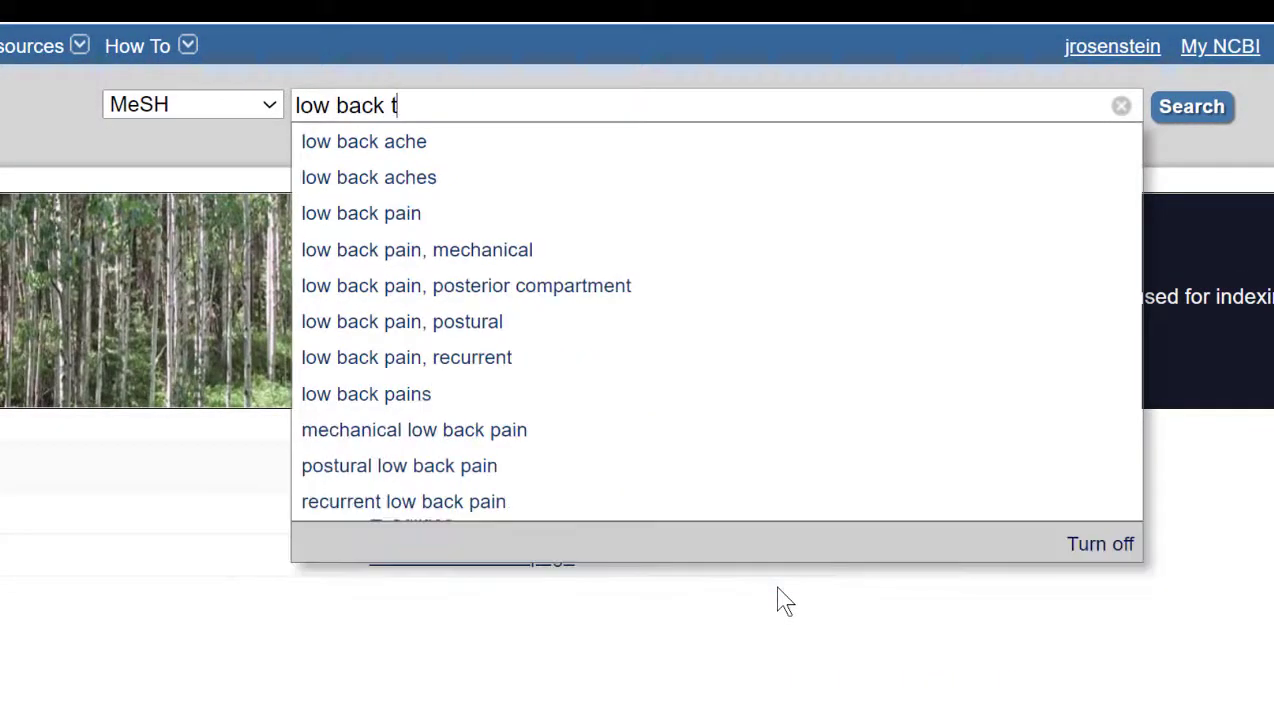
{"action": "key", "text": "BackSpace"}
{"action": "type", "text": "pain"}
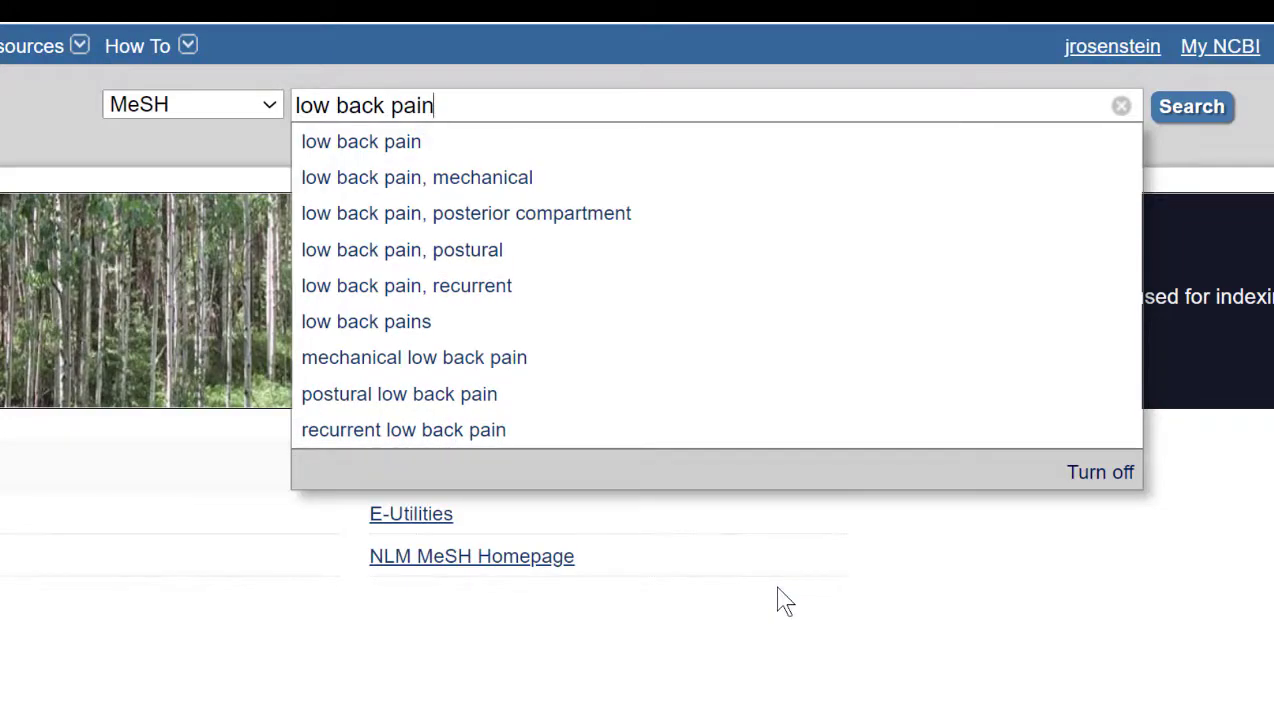
{"action": "key", "text": "Return"}
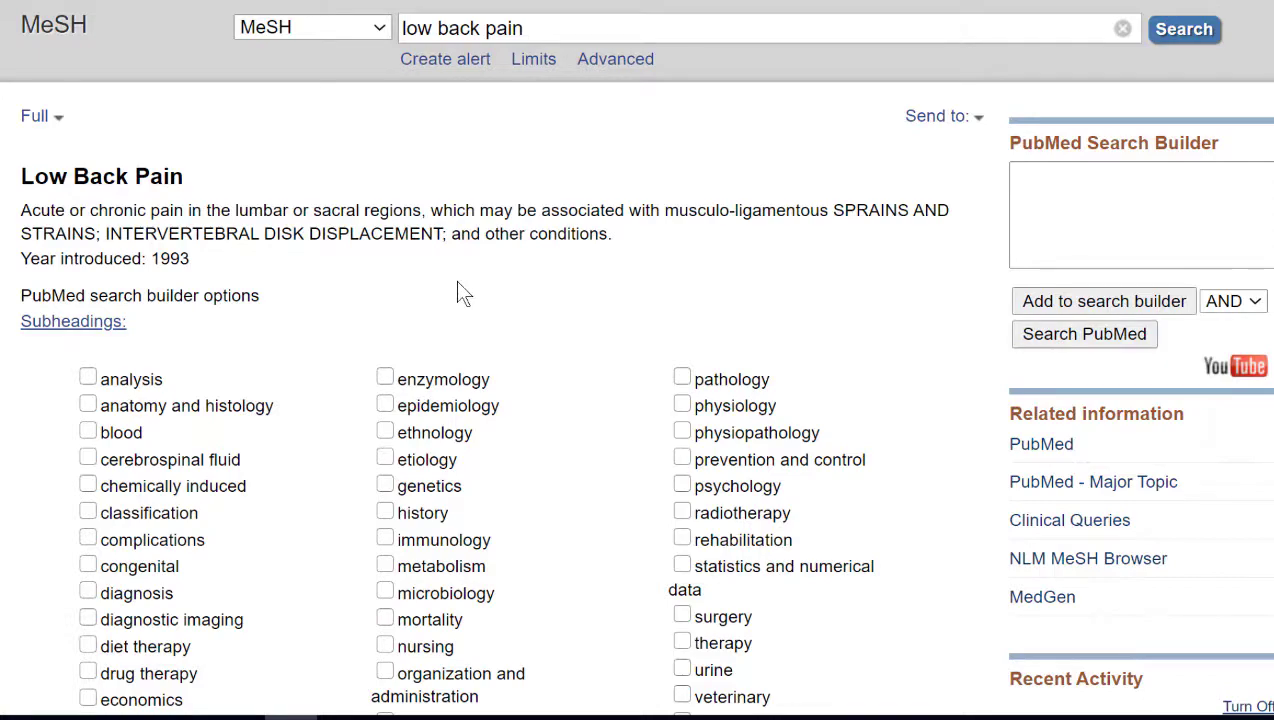
Review the Low Back Pain record's hierarchy and enable Restrict to MeSH Major Topic
{"action": "scroll", "coordinate": [725, 380], "scroll_direction": "down", "scroll_amount": 6}
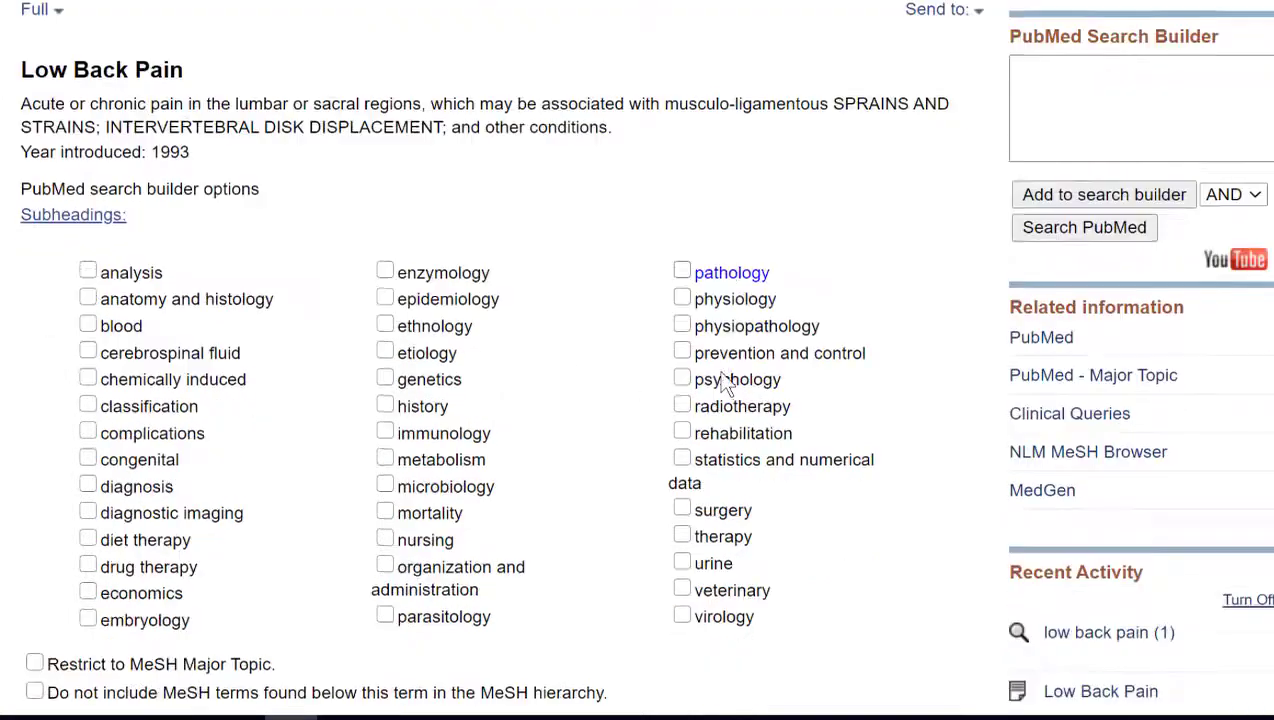
{"action": "scroll", "coordinate": [721, 373], "scroll_direction": "down", "scroll_amount": 8}
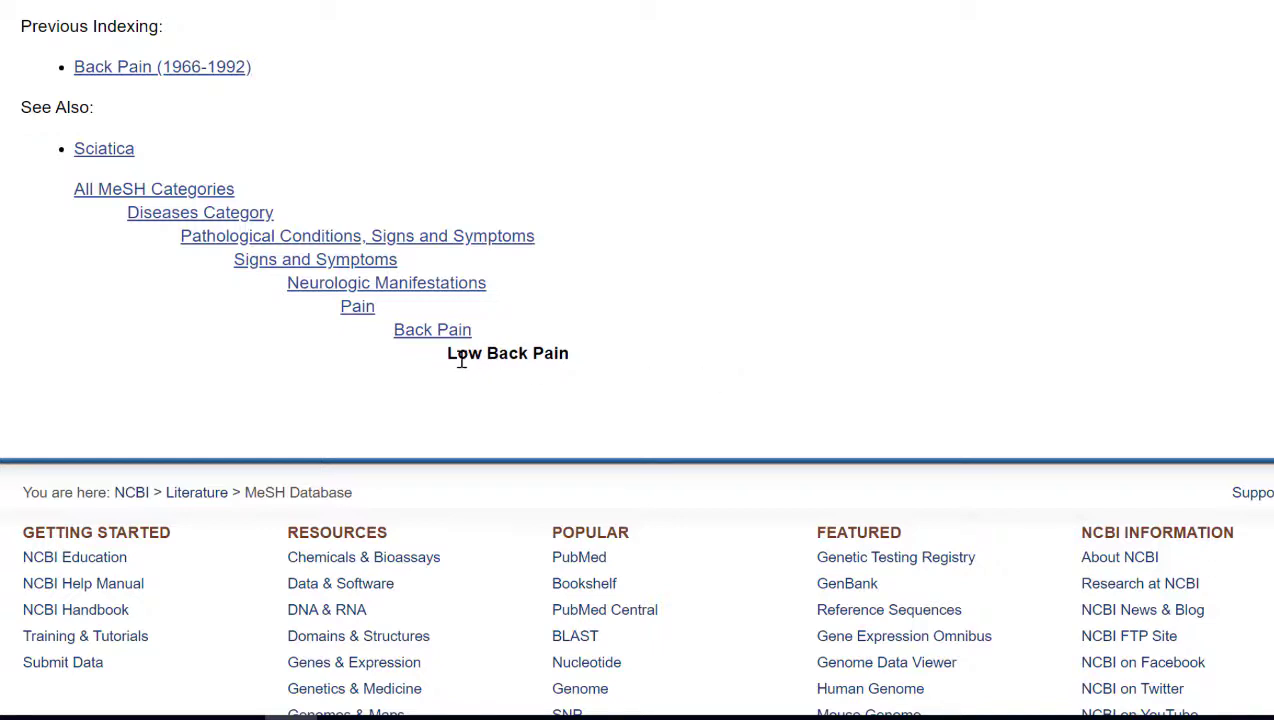
{"action": "left_click_drag", "start_coordinate": [449, 367], "coordinate": [547, 372]}
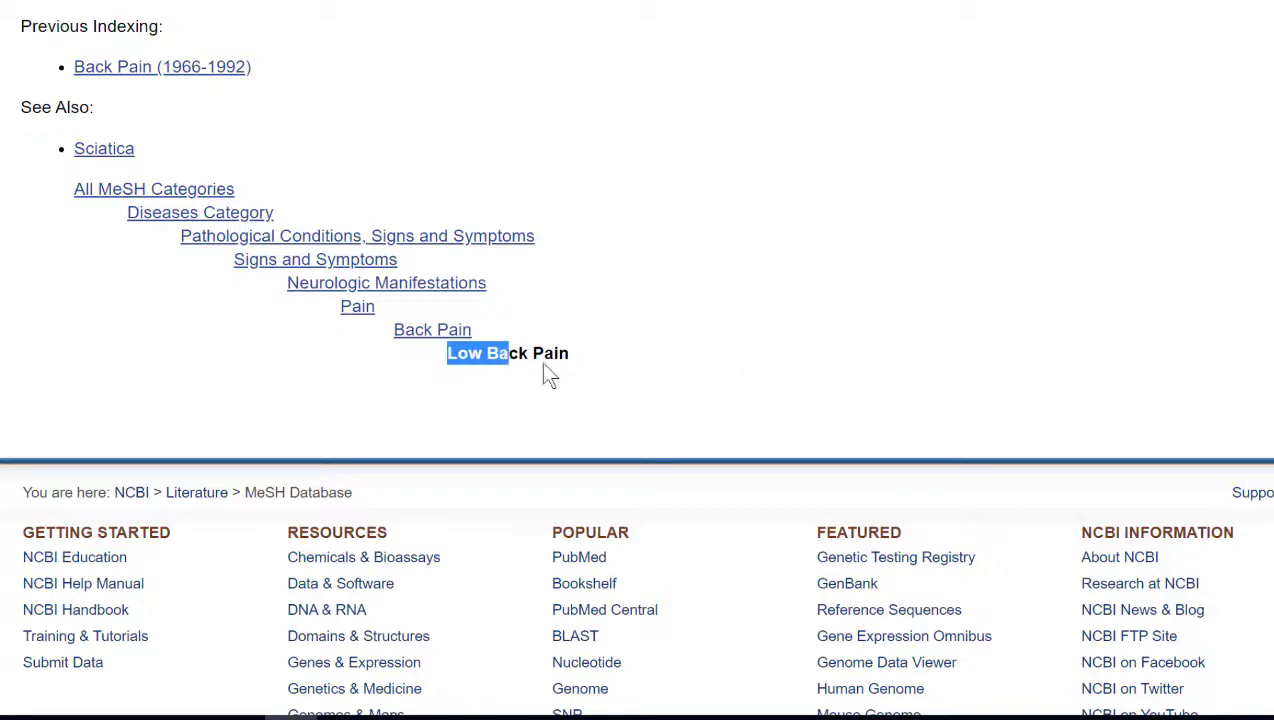
{"action": "left_click", "coordinate": [597, 389]}
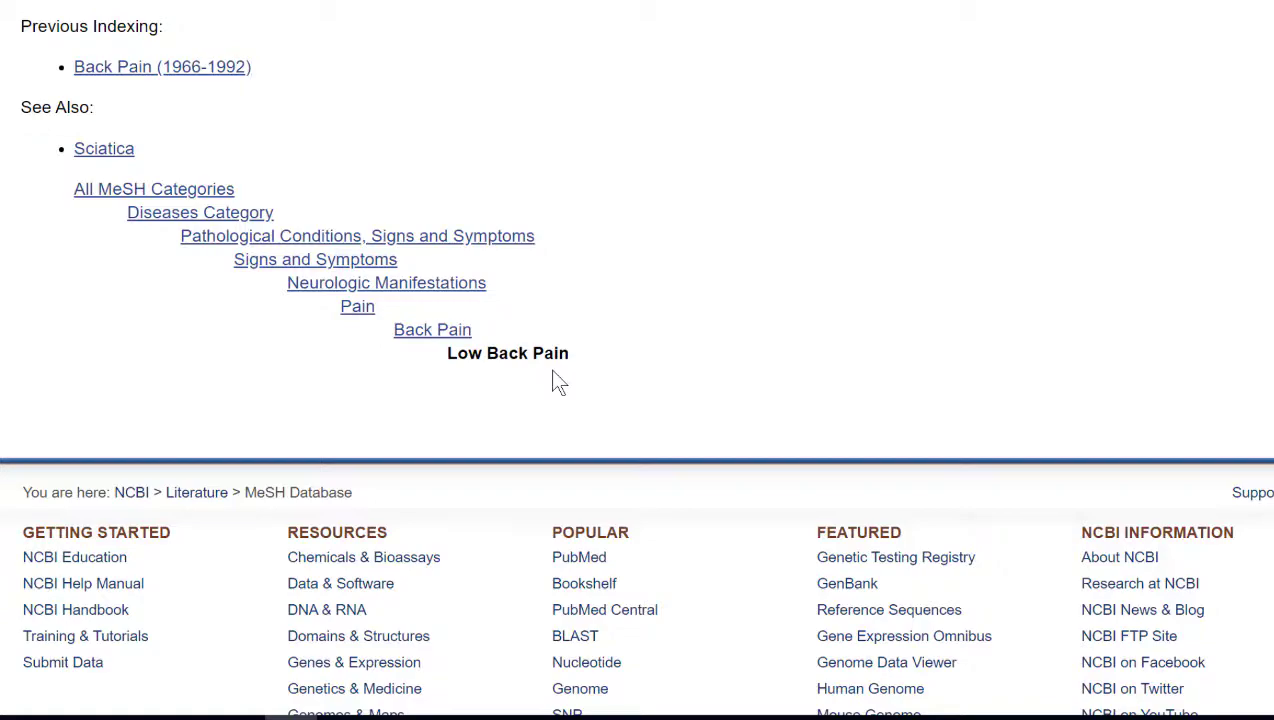
{"action": "scroll", "coordinate": [558, 382], "scroll_direction": "up", "scroll_amount": 15}
{"action": "scroll", "coordinate": [558, 382], "scroll_direction": "down", "scroll_amount": 5}
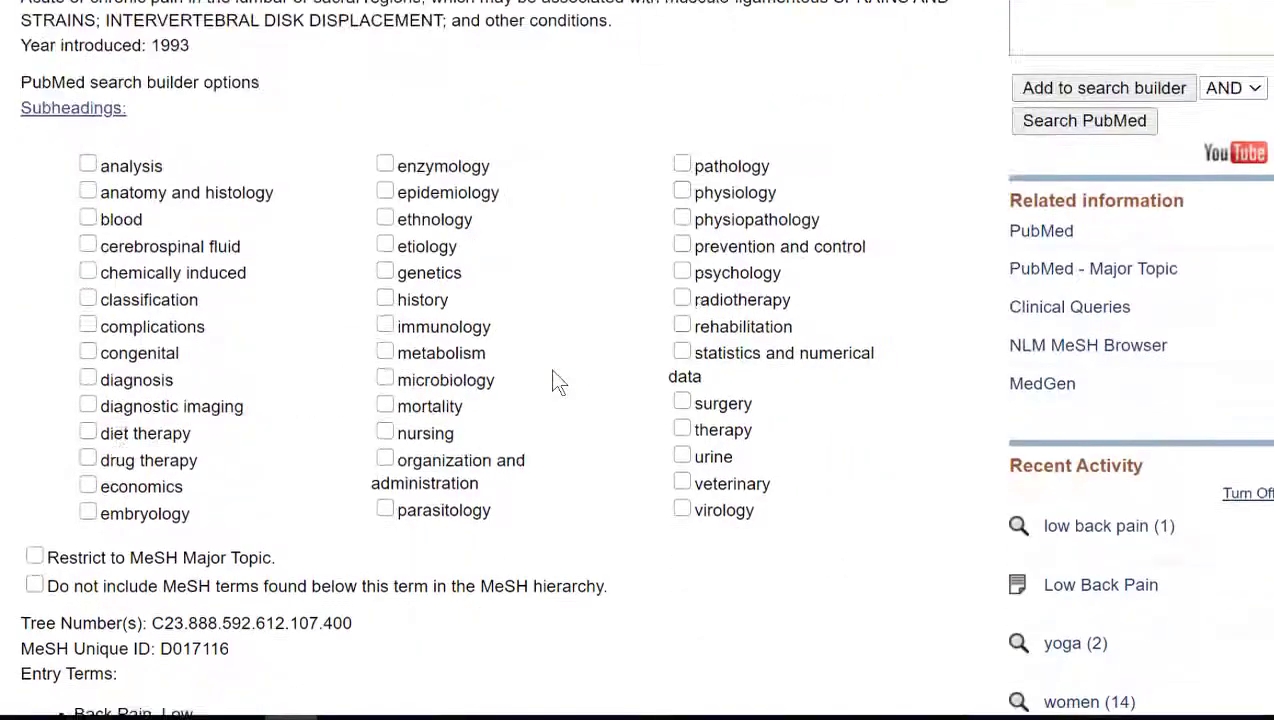
{"action": "left_click", "coordinate": [34, 343]}
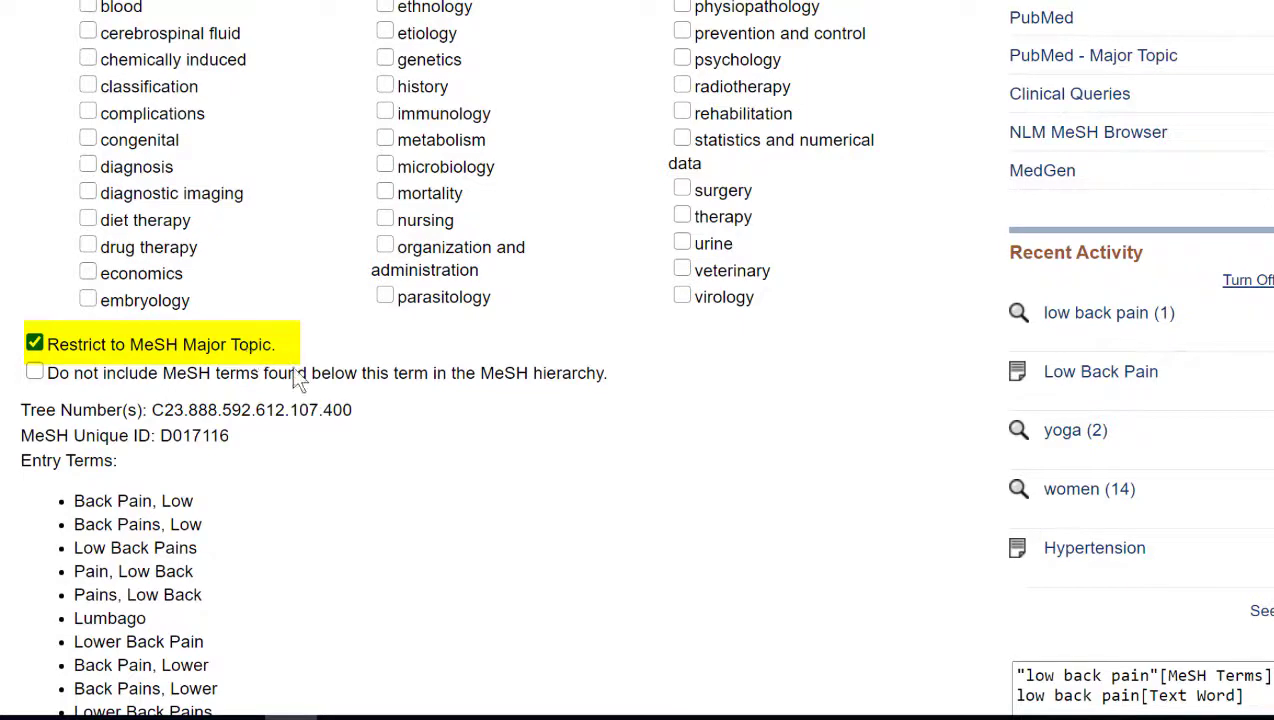
Add "Low Back Pain"[Majr] to the PubMed Search Builder
{"action": "scroll", "coordinate": [865, 340], "scroll_direction": "up", "scroll_amount": 3}
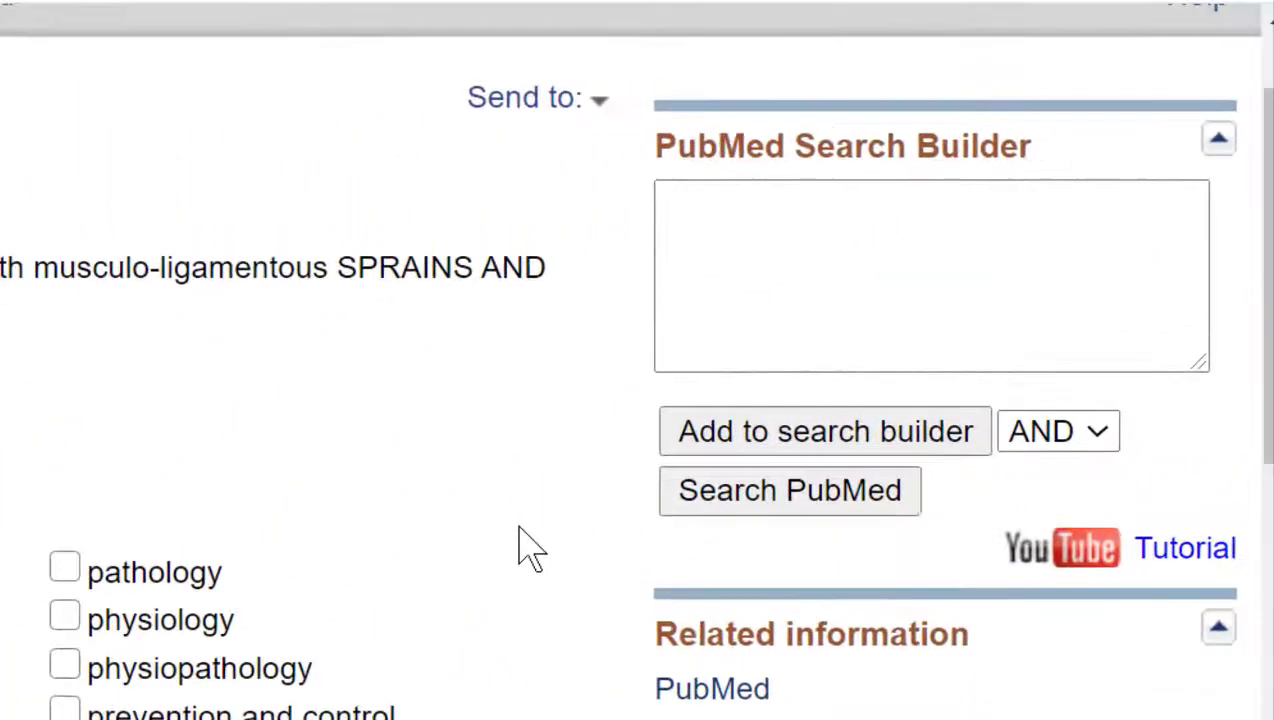
{"action": "left_click", "coordinate": [766, 437]}
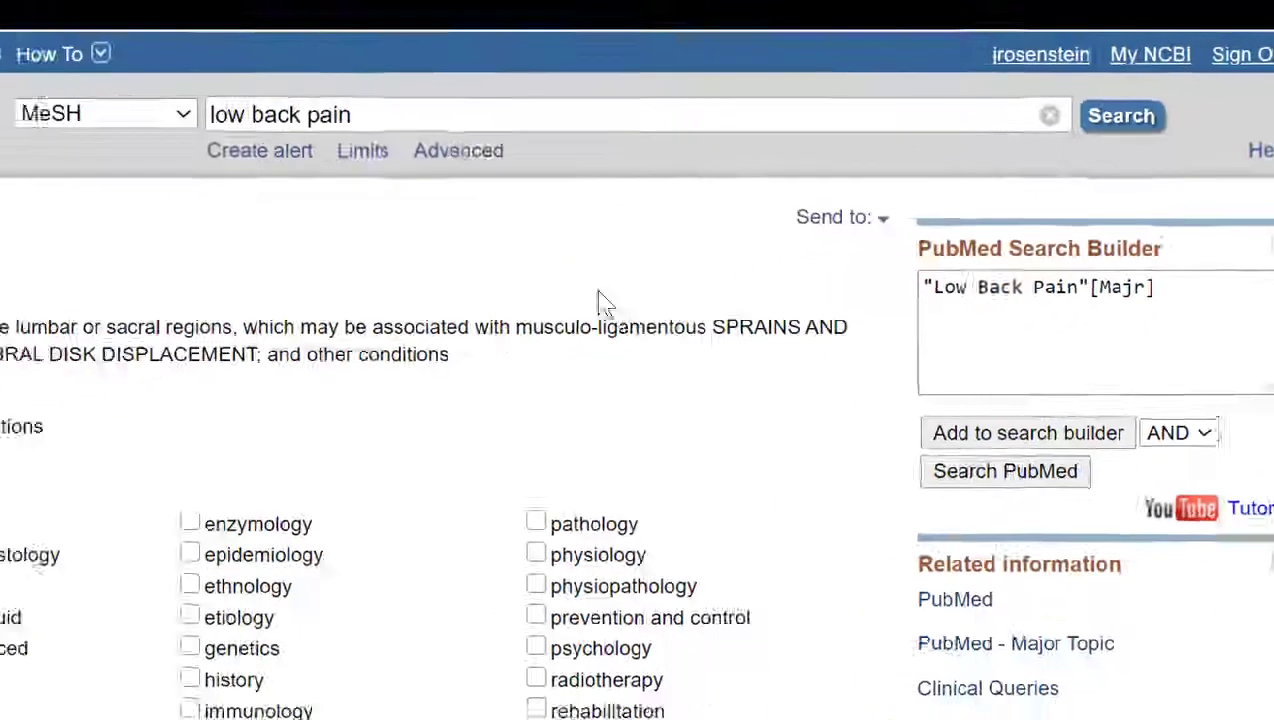
Search MeSH for 'yoga' and add the Yoga heading to the builder
{"action": "left_click_drag", "start_coordinate": [549, 116], "coordinate": [378, 125]}
{"action": "type", "text": "yoga"}
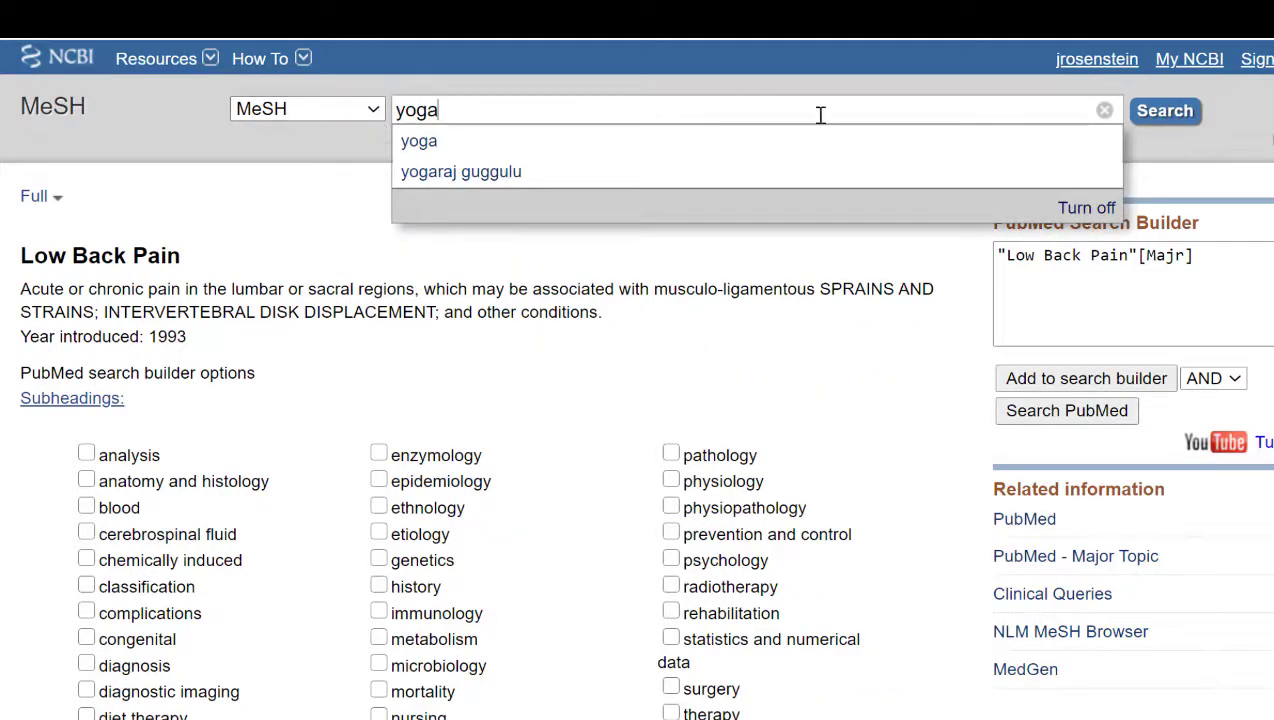
{"action": "left_click", "coordinate": [1161, 118]}
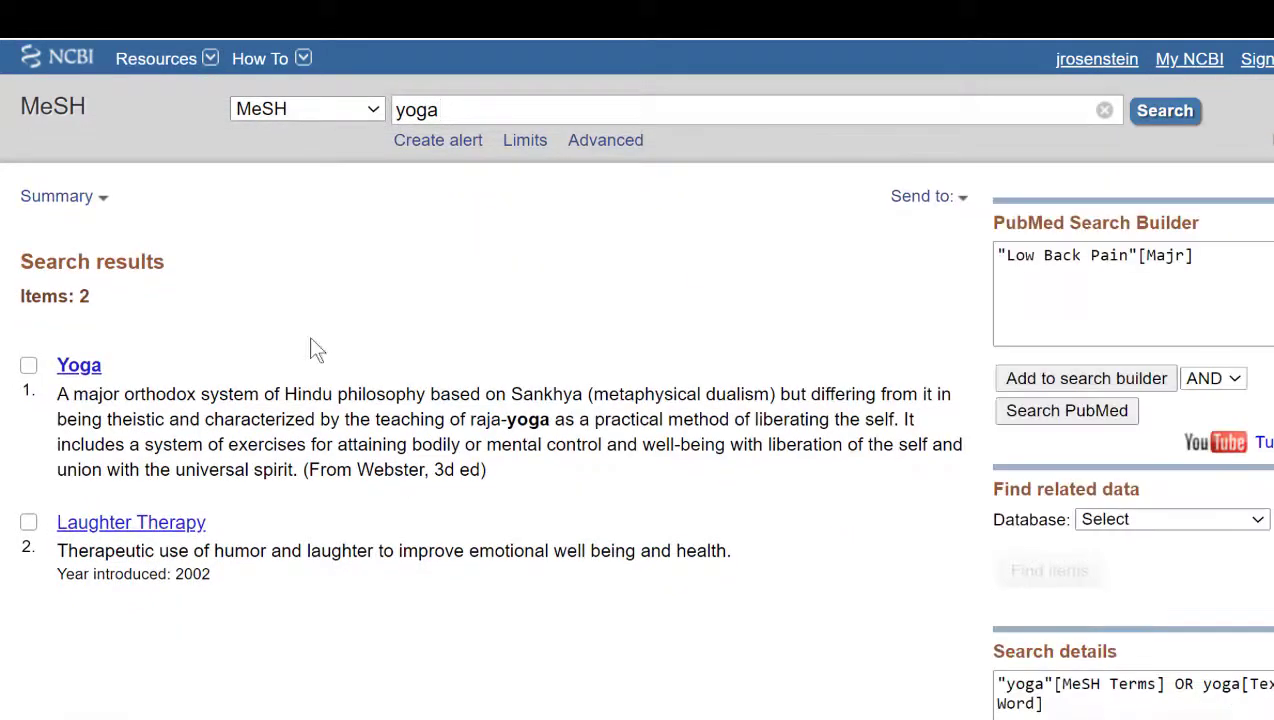
{"action": "left_click", "coordinate": [28, 366]}
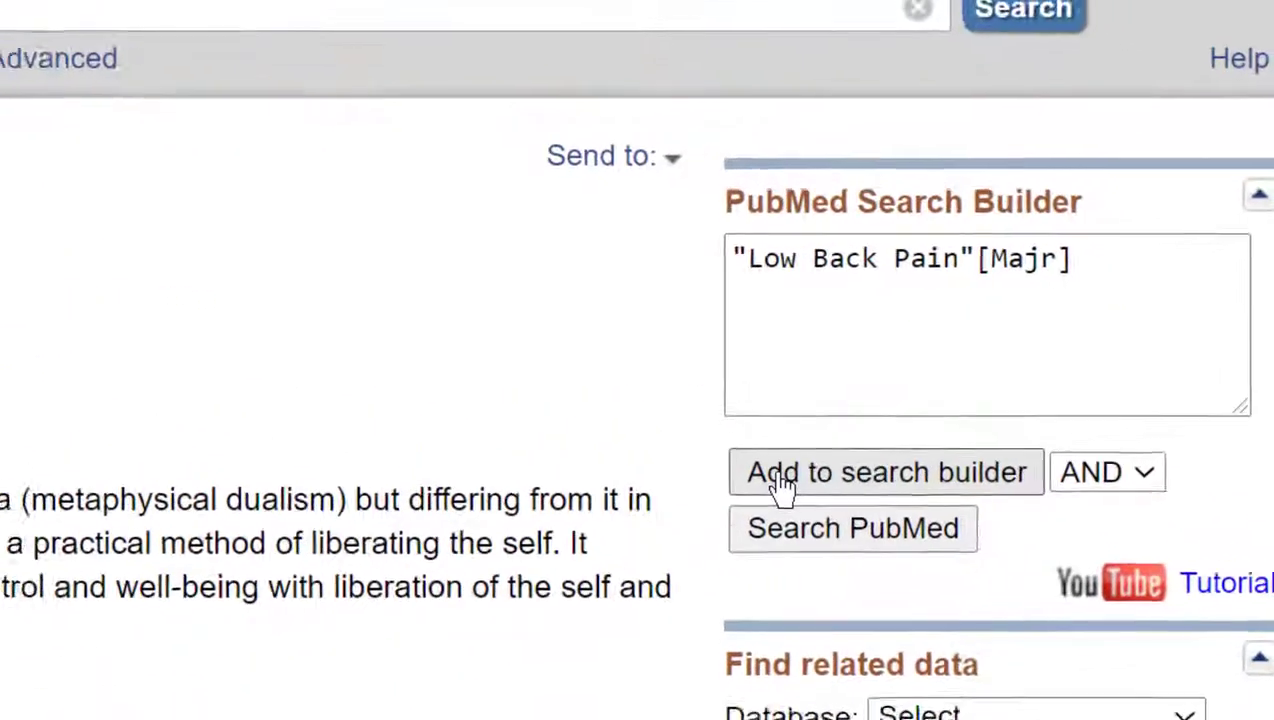
{"action": "left_click", "coordinate": [777, 485]}
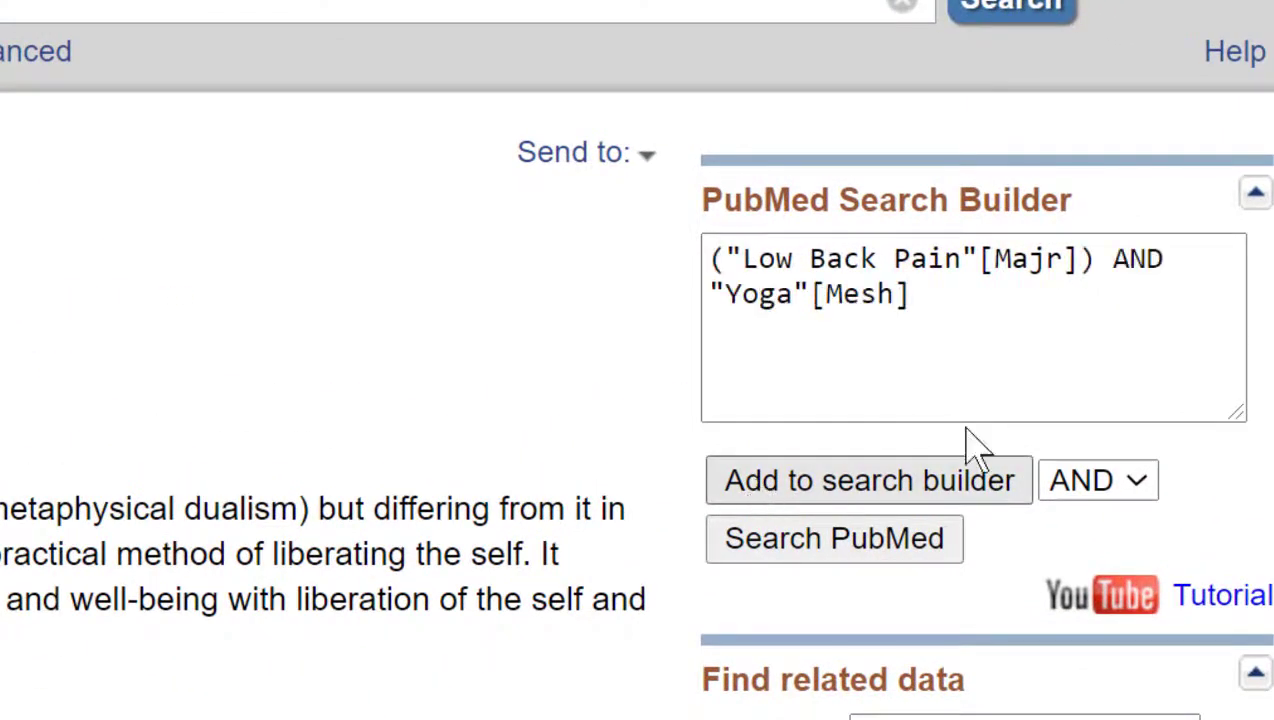
Check the builder's boolean operator options, keeping AND between the two terms
{"action": "double_click", "coordinate": [1137, 260]}
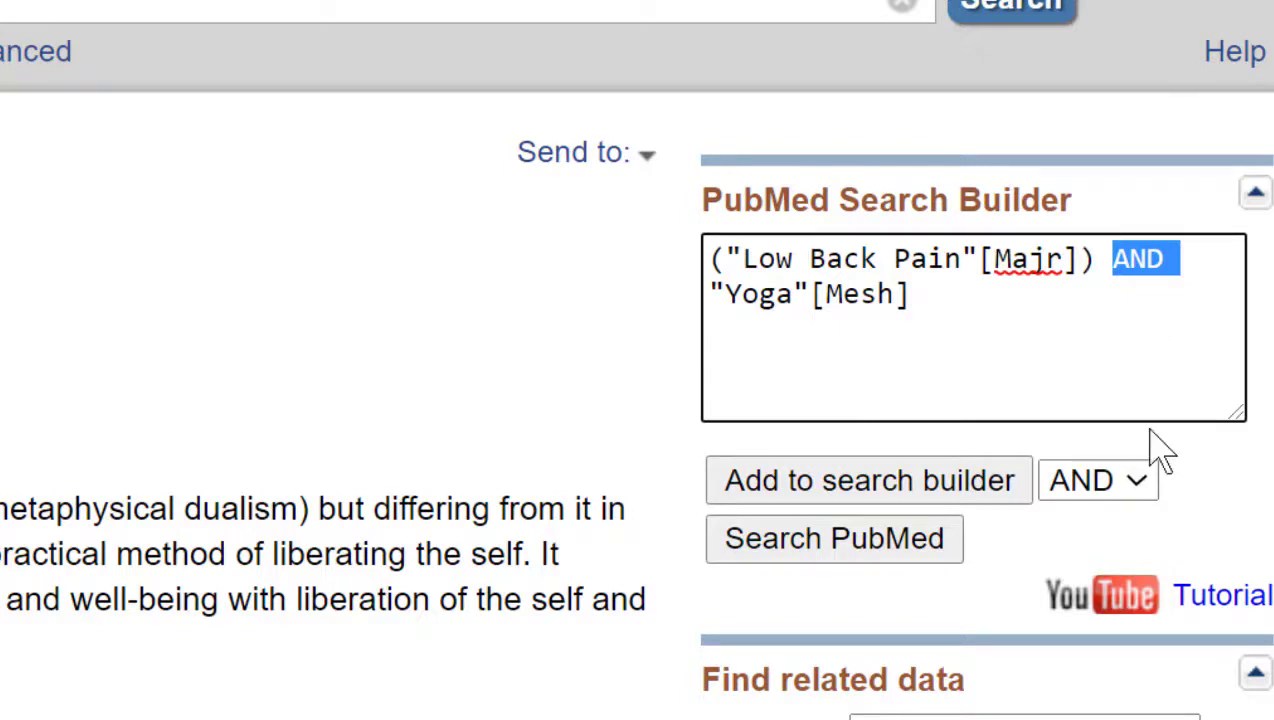
{"action": "left_click", "coordinate": [1150, 494]}
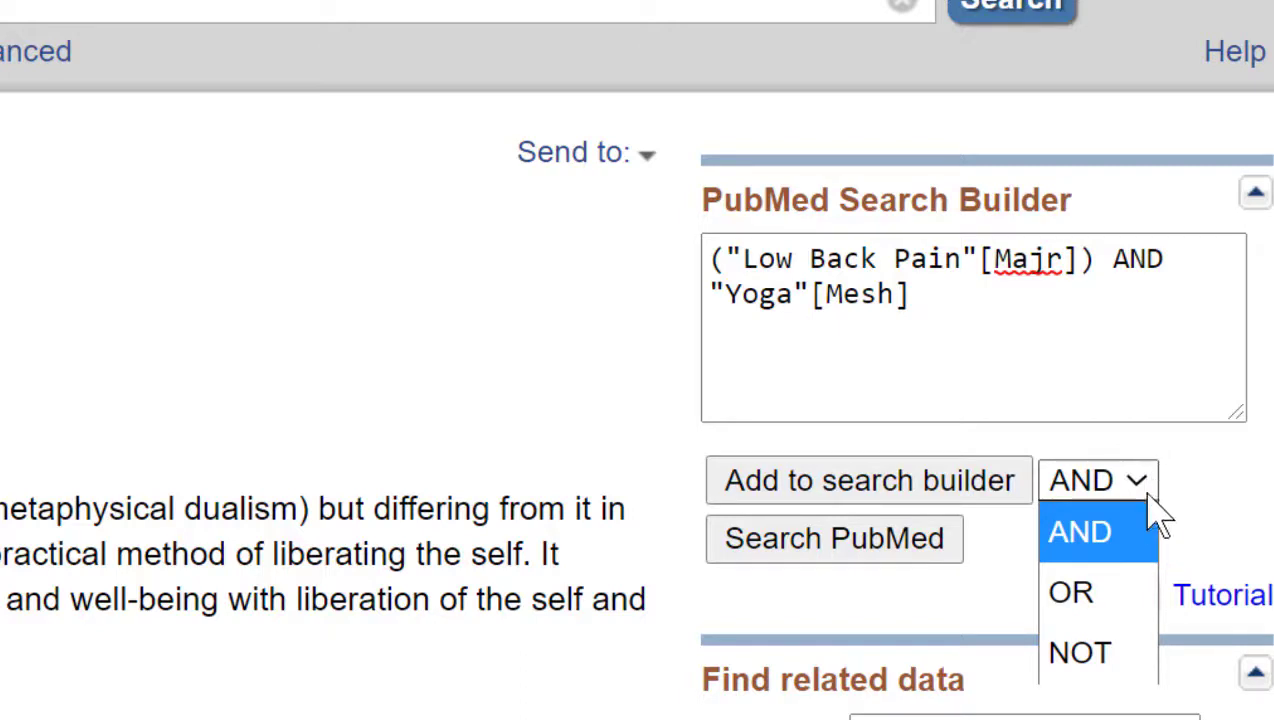
{"action": "left_click", "coordinate": [778, 628]}
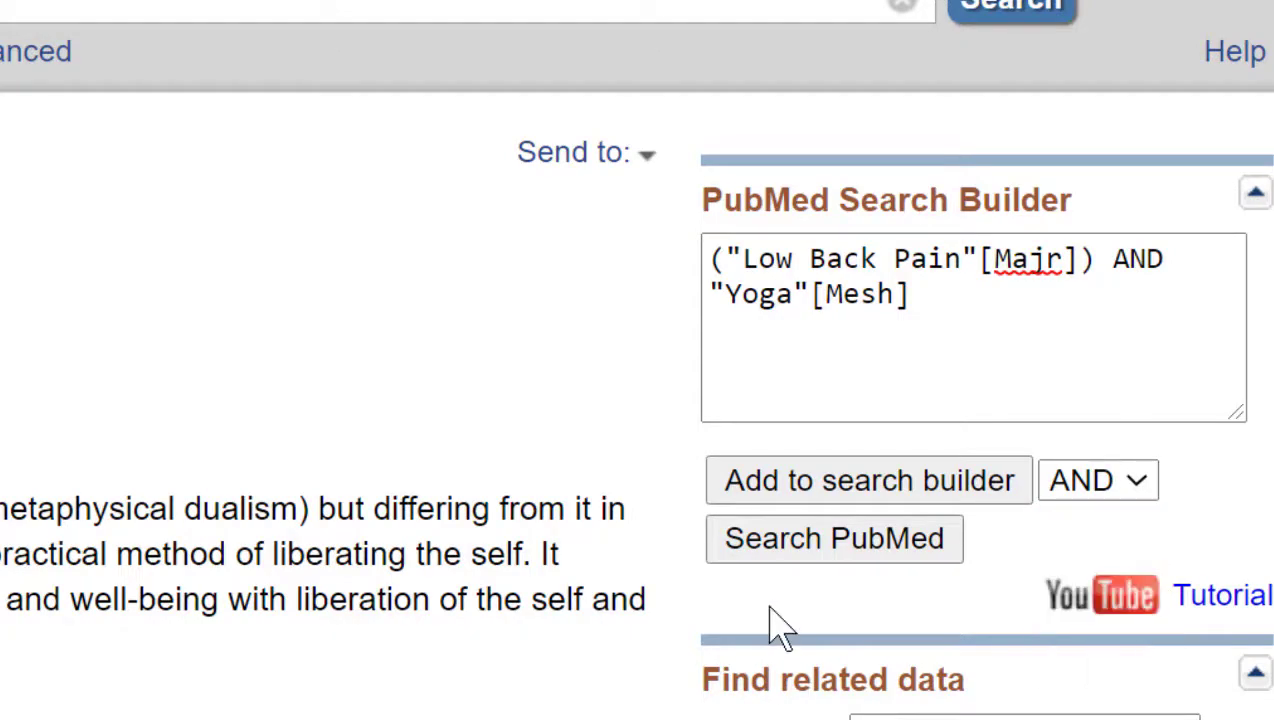
Run the Low Back Pain AND Yoga search and limit the 94 results to 5 years
{"action": "left_click", "coordinate": [806, 548]}
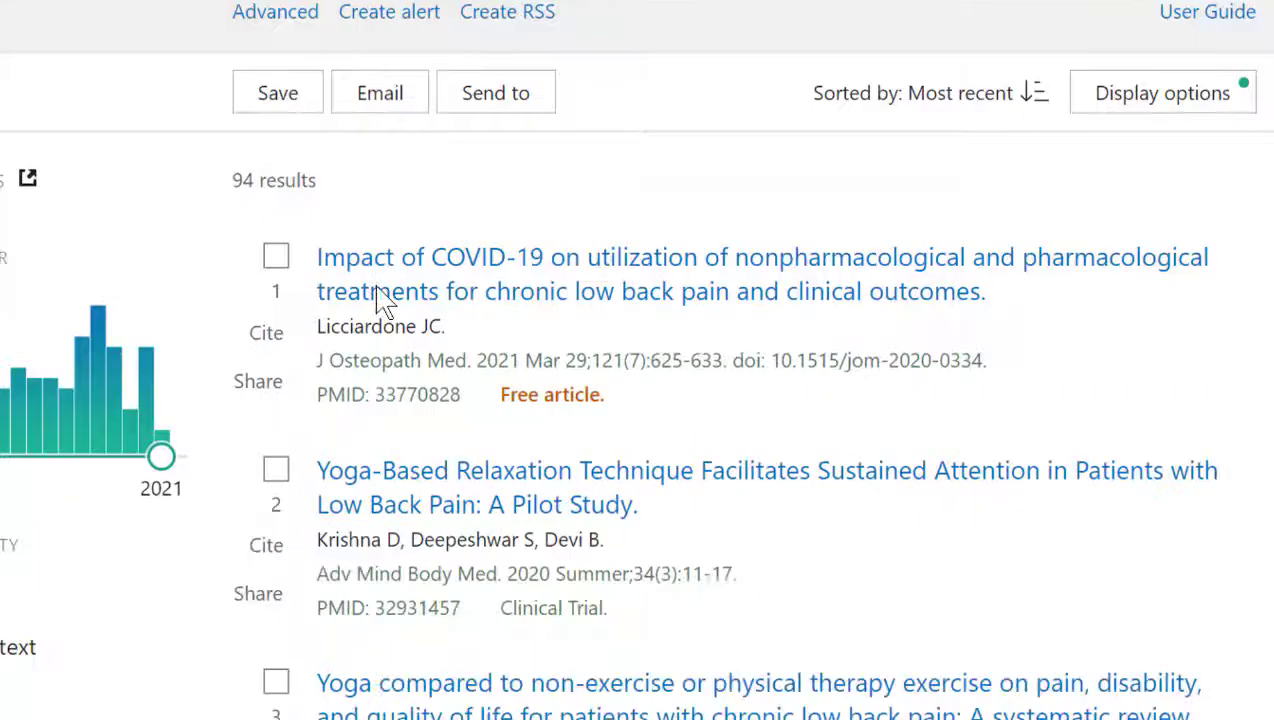
{"action": "mouse_move", "coordinate": [236, 193]}
{"action": "left_mouse_down"}
{"action": "mouse_move", "coordinate": [256, 165]}
{"action": "mouse_move", "coordinate": [255, 180]}
{"action": "left_mouse_up"}
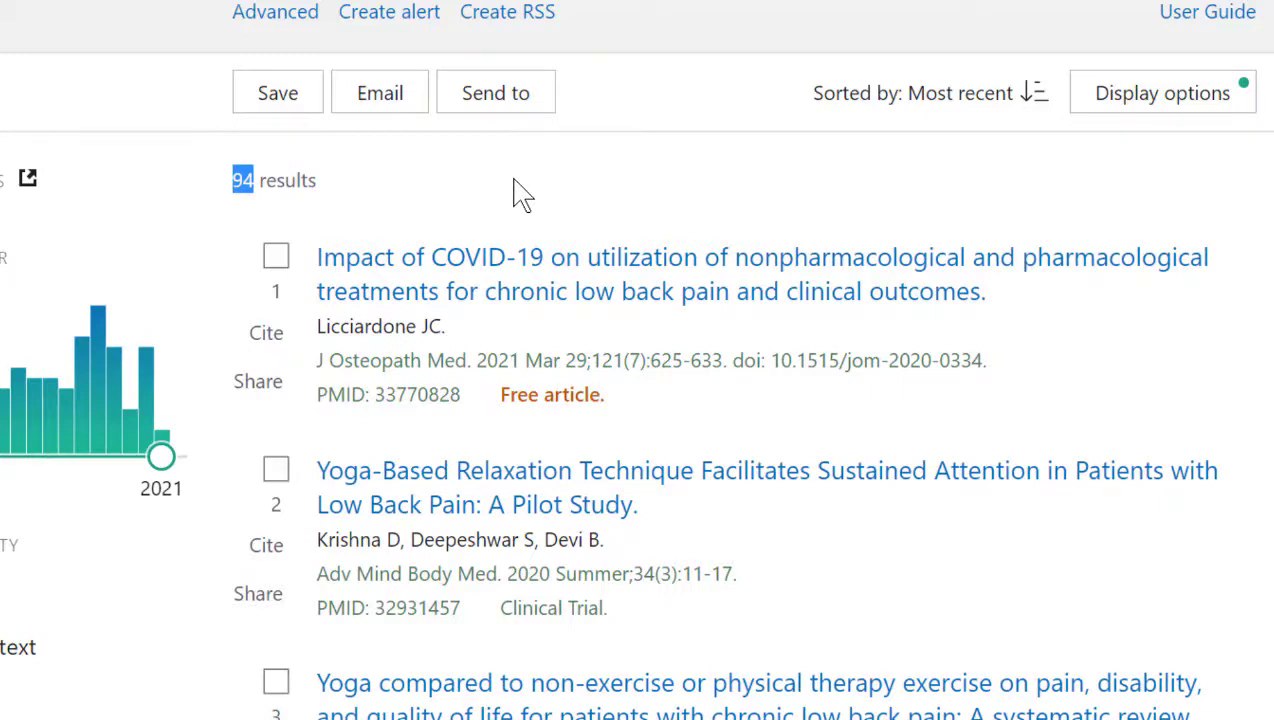
{"action": "scroll", "coordinate": [1044, 388], "scroll_direction": "down", "scroll_amount": 4}
{"action": "scroll", "coordinate": [1038, 372], "scroll_direction": "down", "scroll_amount": 3}
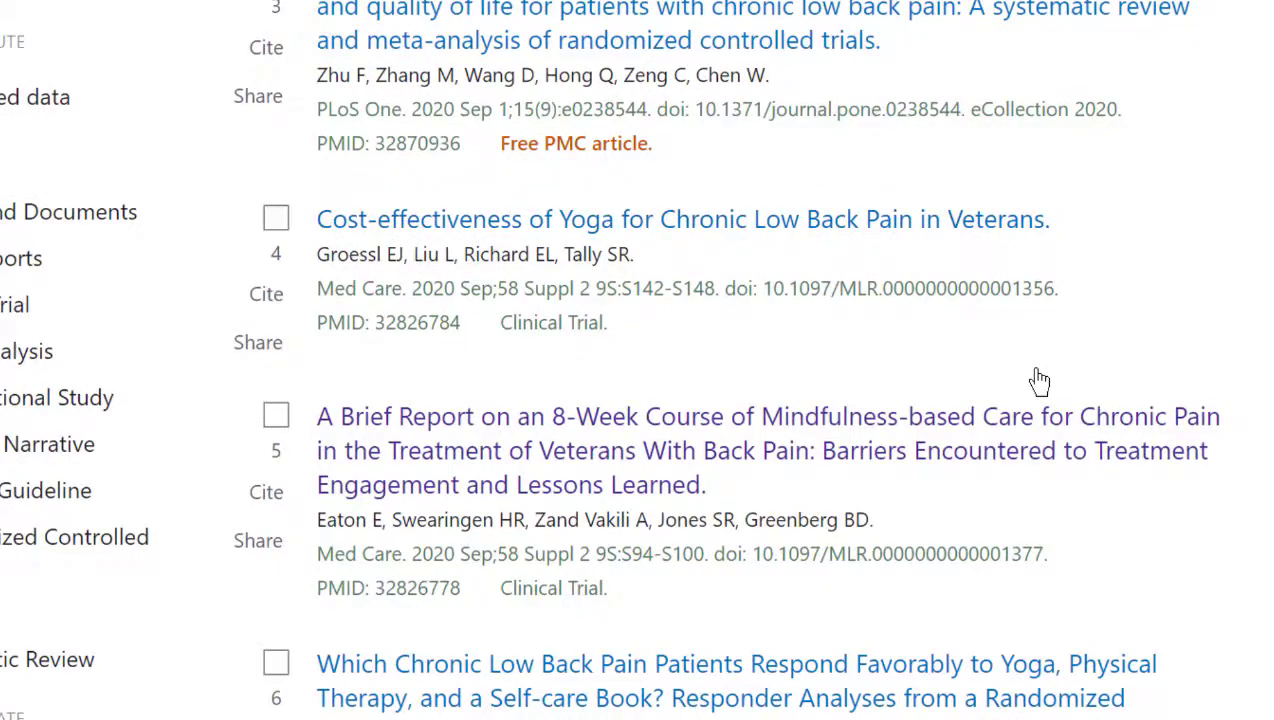
{"action": "scroll", "coordinate": [122, 320], "scroll_direction": "down", "scroll_amount": 2}
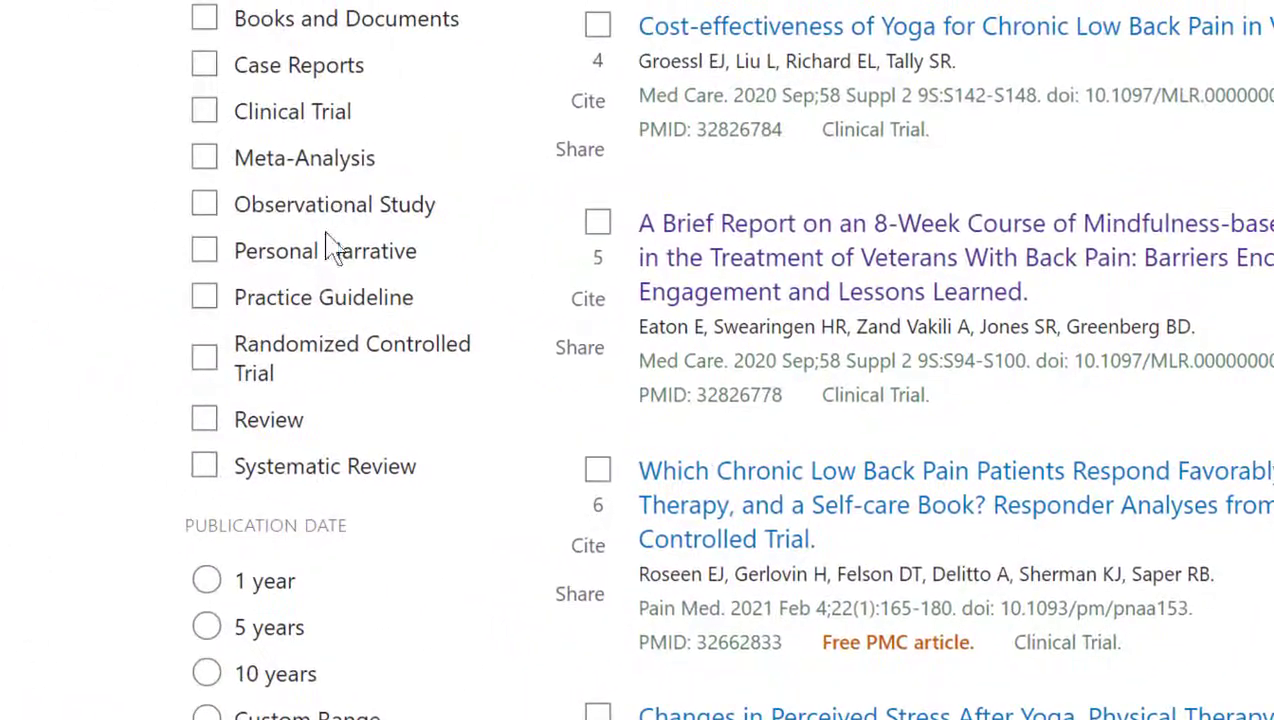
{"action": "left_click", "coordinate": [206, 628]}
Add the Female option from the Sex tab of Additional filters to the sidebar
{"action": "scroll", "coordinate": [213, 549], "scroll_direction": "down", "scroll_amount": 2}
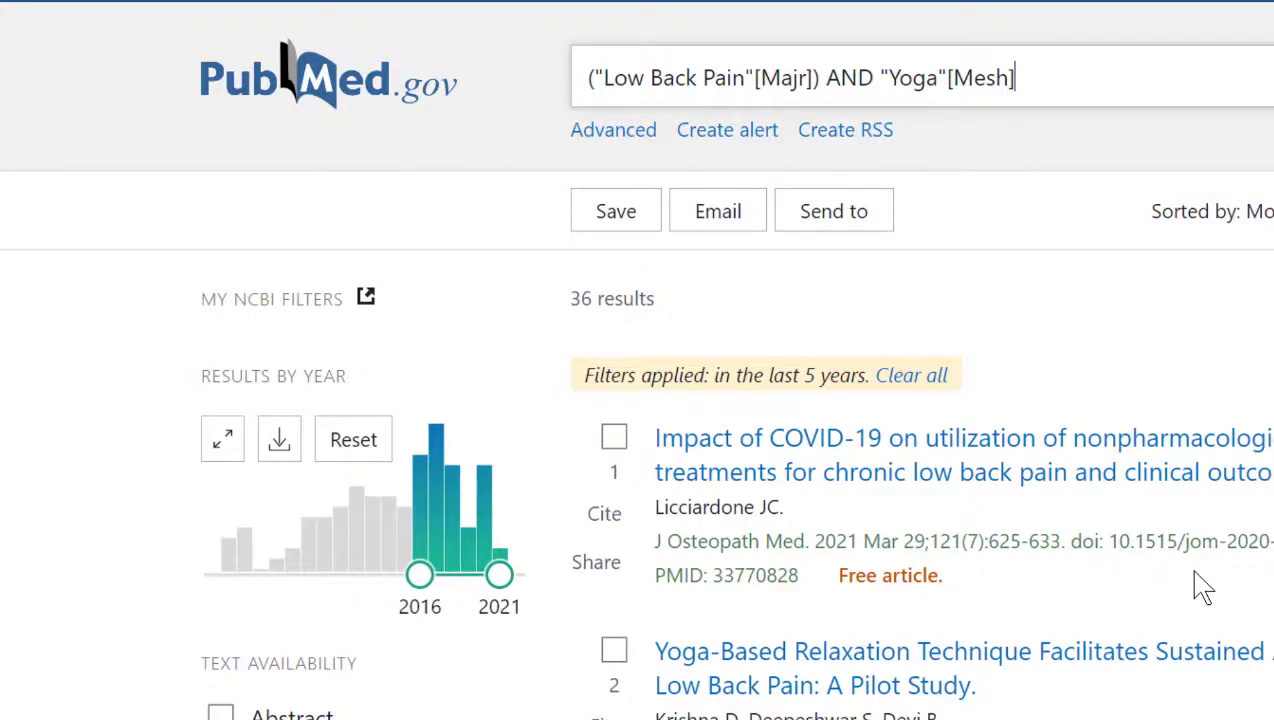
{"action": "scroll", "coordinate": [1200, 415], "scroll_direction": "down", "scroll_amount": 15}
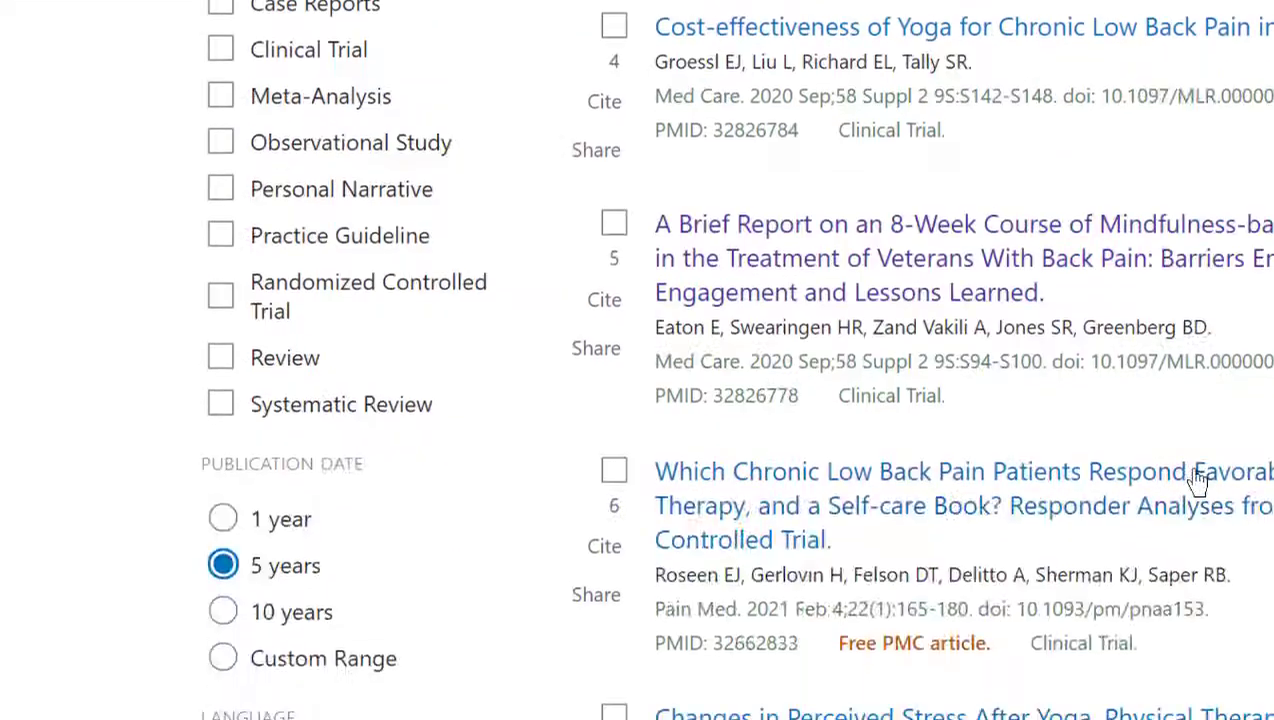
{"action": "scroll", "coordinate": [1198, 413], "scroll_direction": "down", "scroll_amount": 2}
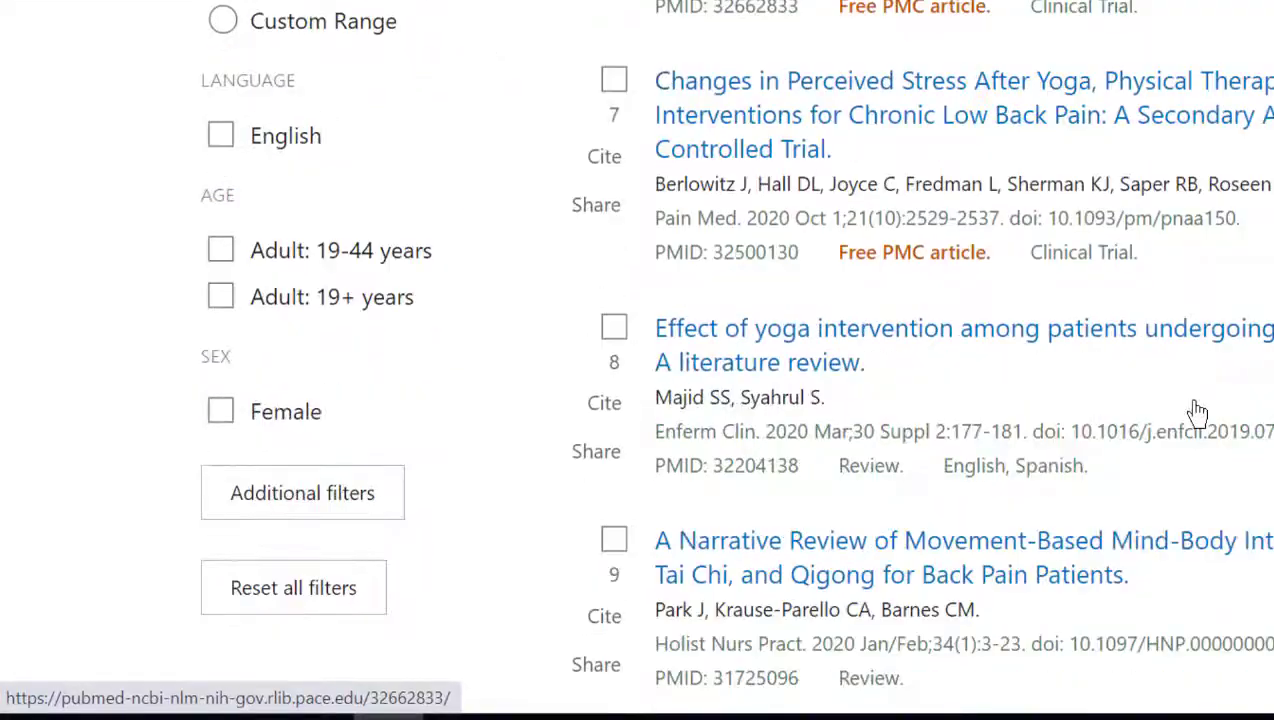
{"action": "left_click", "coordinate": [325, 512]}
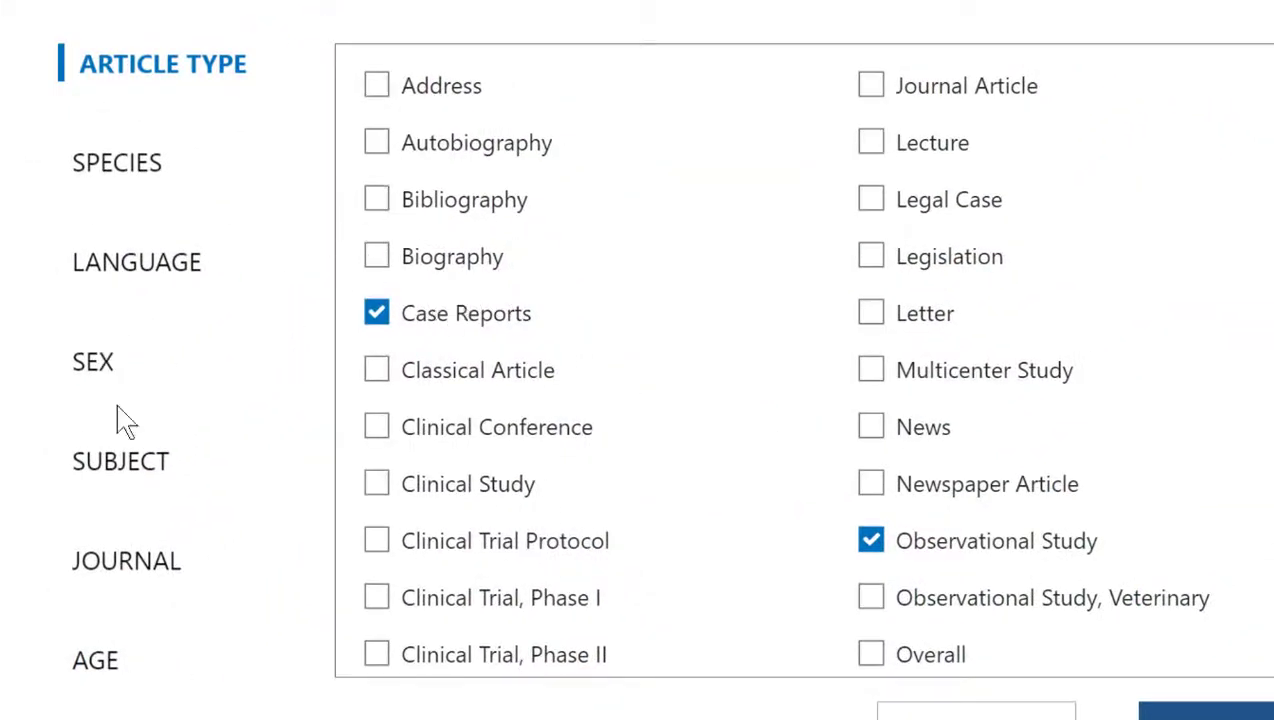
{"action": "left_click", "coordinate": [94, 368]}
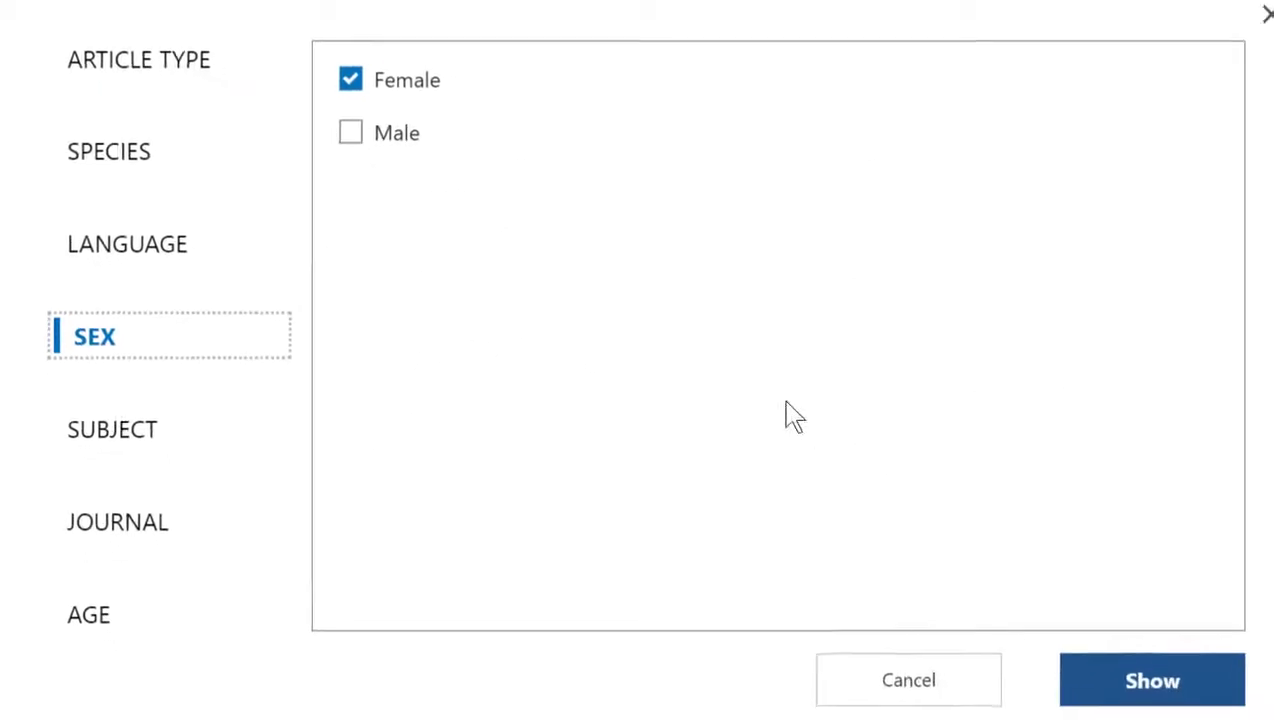
{"action": "left_click", "coordinate": [1059, 655]}
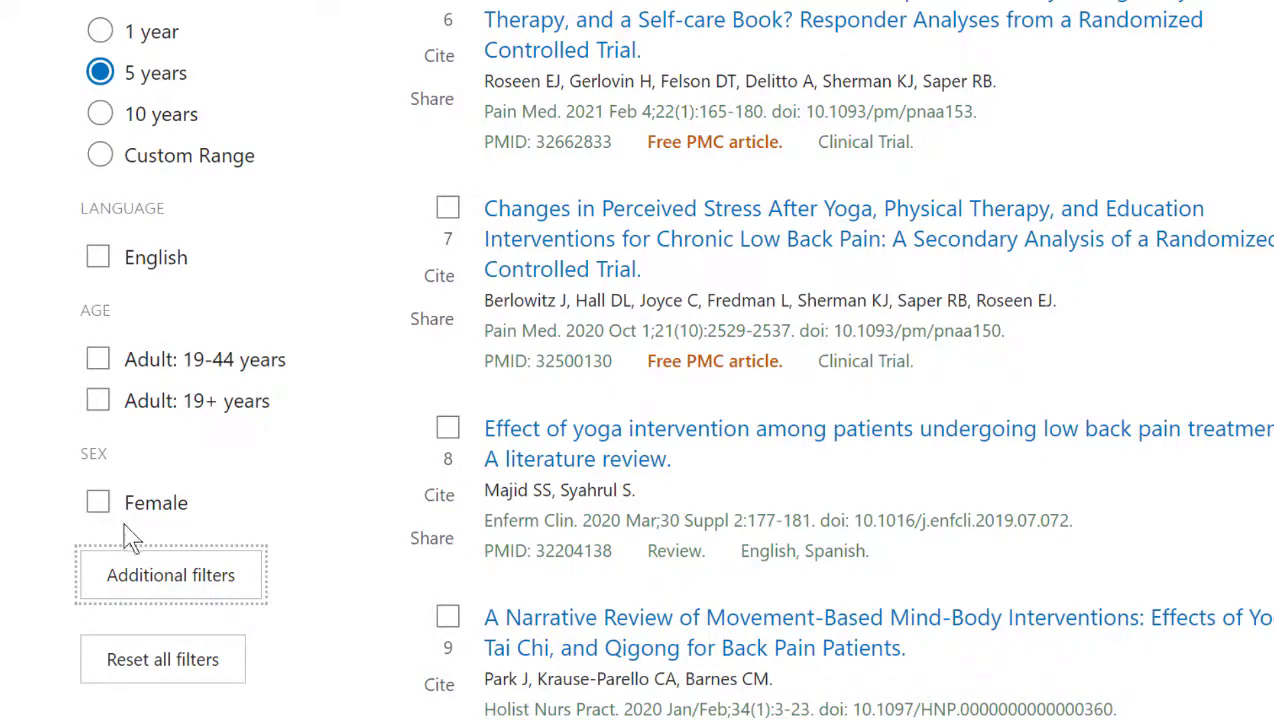
Apply the Female filter, leaving 16 articles, and open the mindfulness-based care report
{"action": "left_click", "coordinate": [99, 504]}
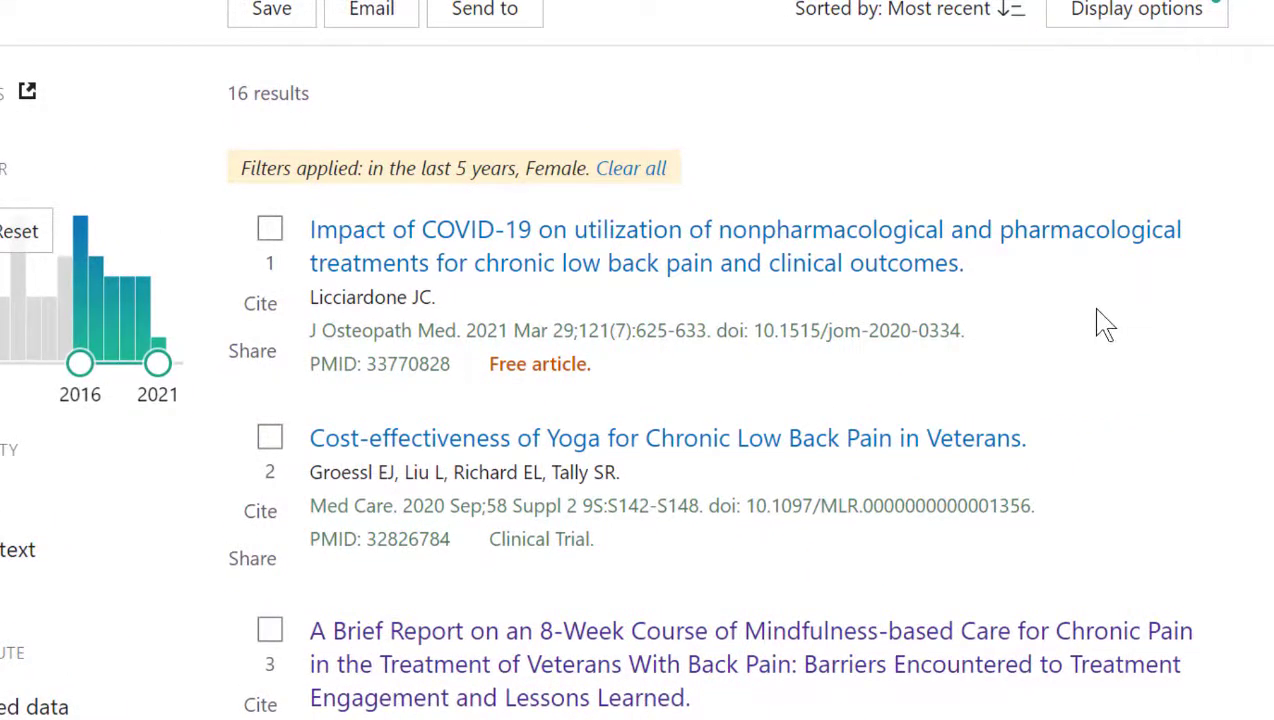
{"action": "scroll", "coordinate": [1105, 322], "scroll_direction": "down", "scroll_amount": 3}
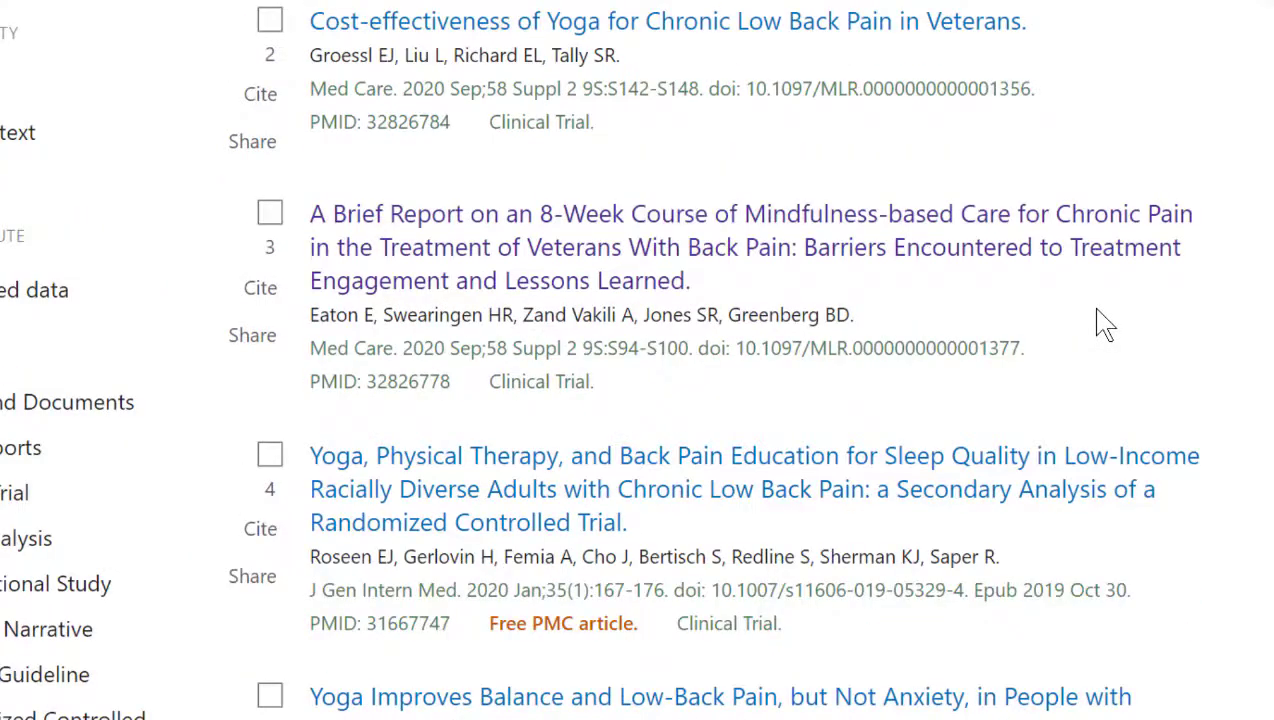
{"action": "scroll", "coordinate": [1105, 322], "scroll_direction": "down", "scroll_amount": 1}
{"action": "scroll", "coordinate": [1100, 322], "scroll_direction": "up", "scroll_amount": 5}
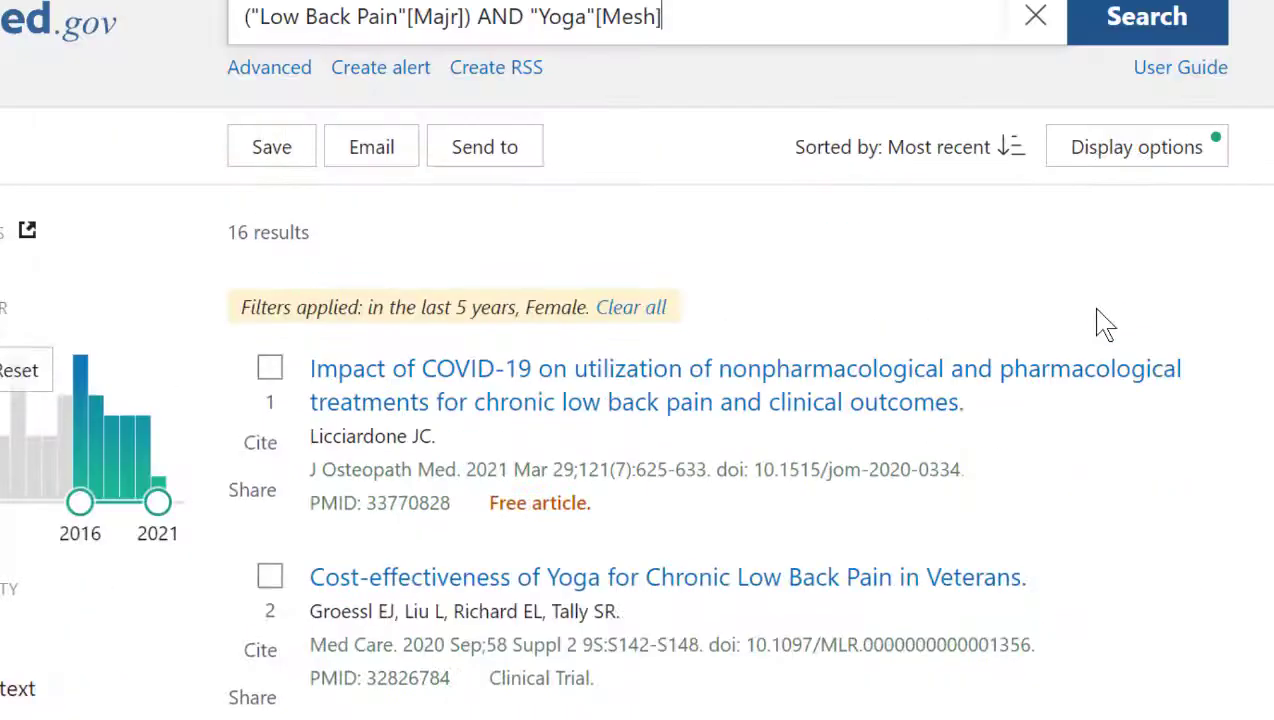
{"action": "scroll", "coordinate": [1100, 324], "scroll_direction": "down", "scroll_amount": 2}
{"action": "left_click", "coordinate": [762, 525]}
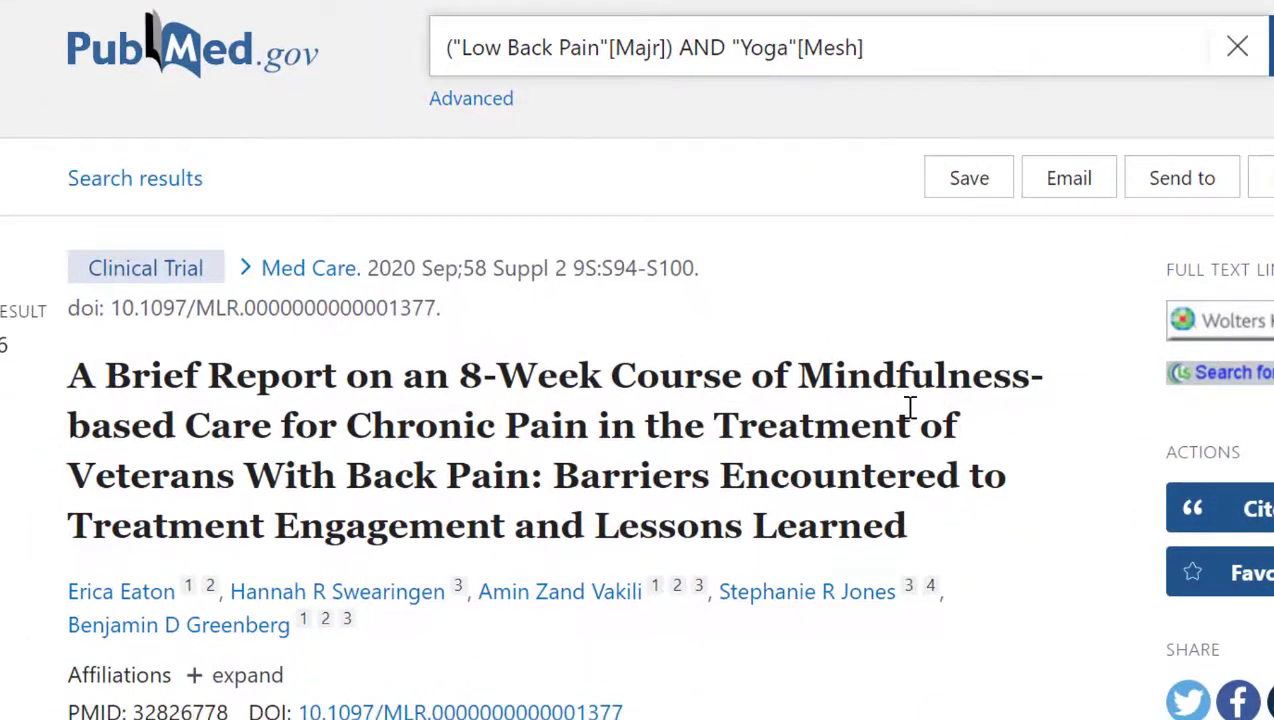
Read through the report's abstract and check its Search for Item full text link
{"action": "scroll", "coordinate": [910, 407], "scroll_direction": "down", "scroll_amount": 8}
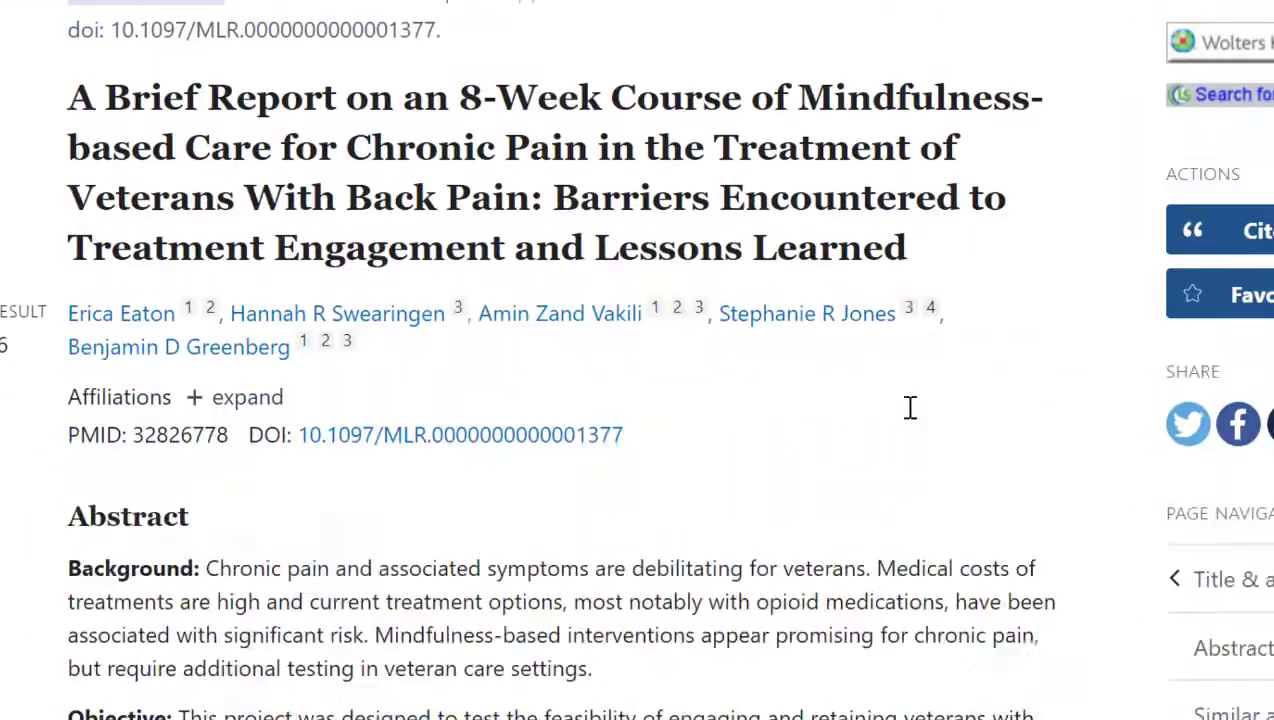
{"action": "scroll", "coordinate": [912, 420], "scroll_direction": "down", "scroll_amount": 3}
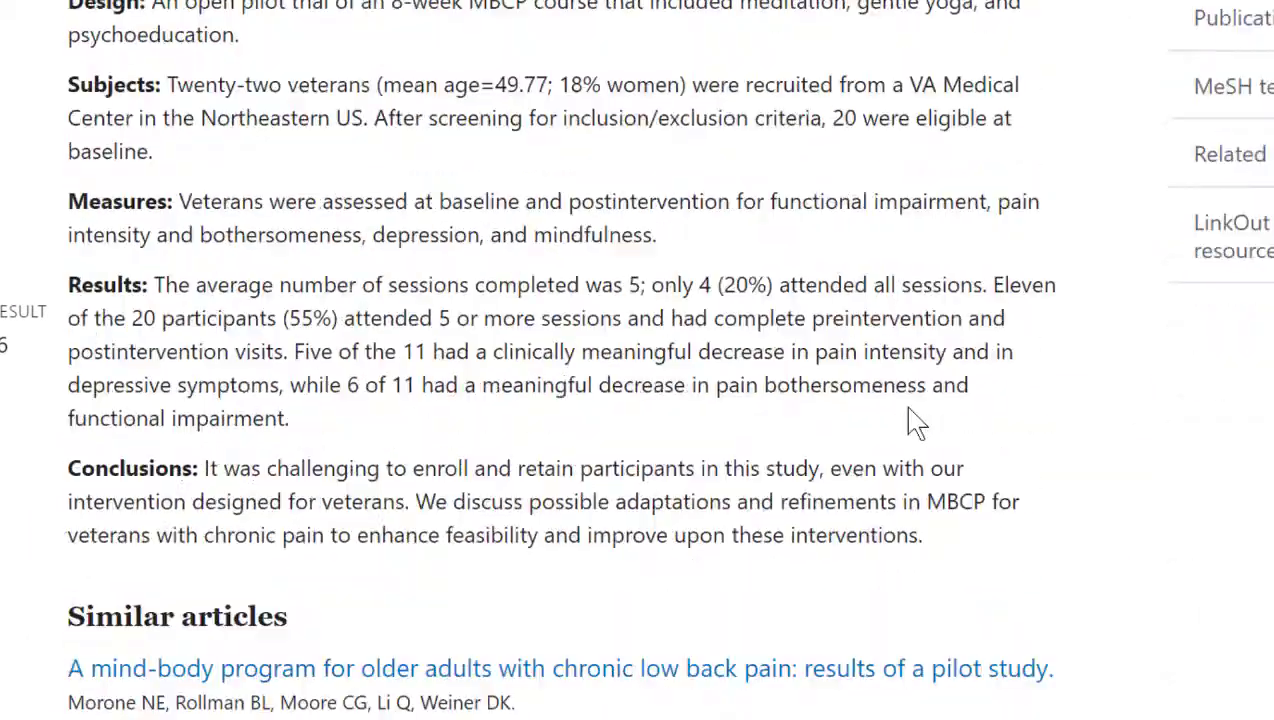
{"action": "scroll", "coordinate": [915, 422], "scroll_direction": "up", "scroll_amount": 9}
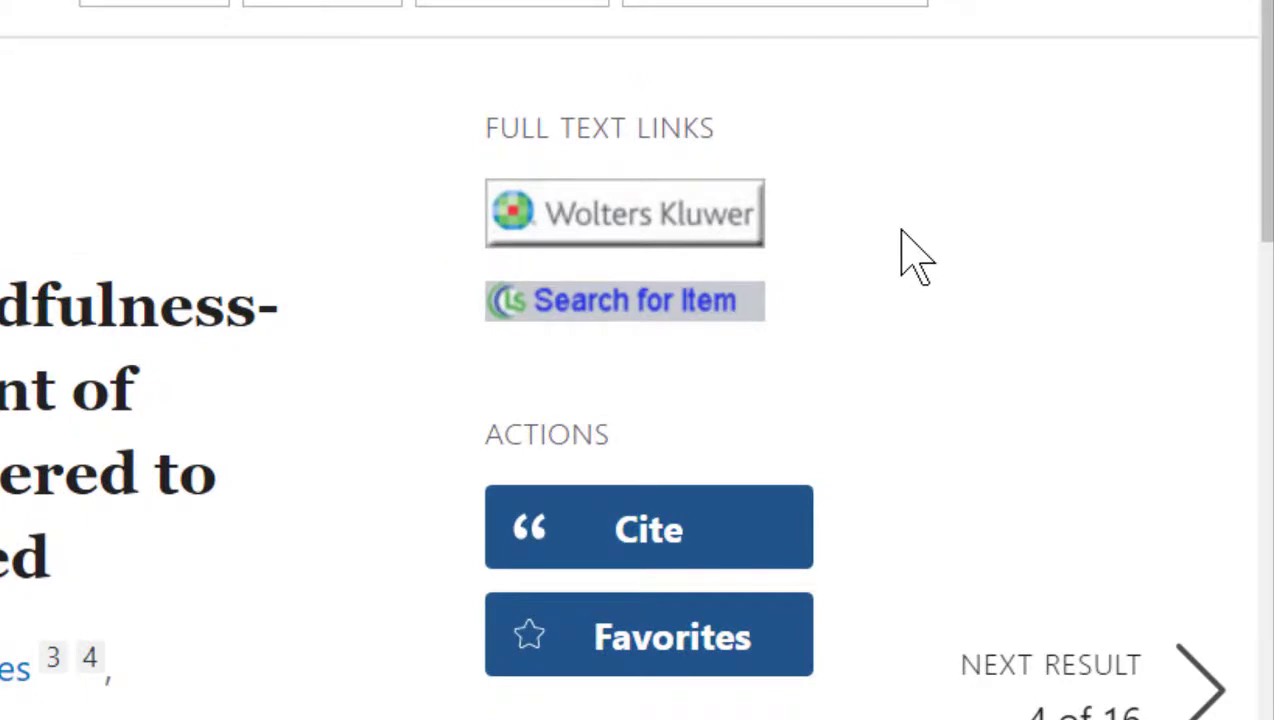
{"action": "left_click", "coordinate": [712, 252]}
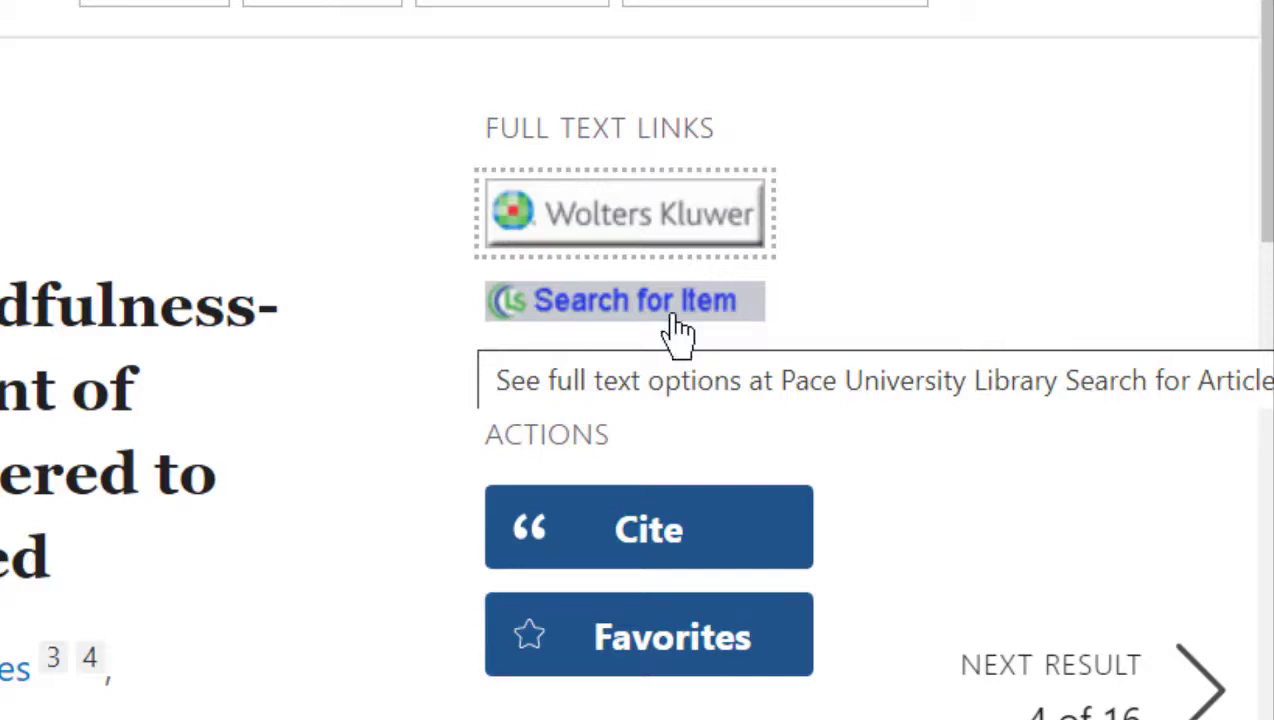
Look up the mindfulness-based care report's full text through the library's EBSCO Full Text Finder
{"action": "left_click", "coordinate": [683, 312]}
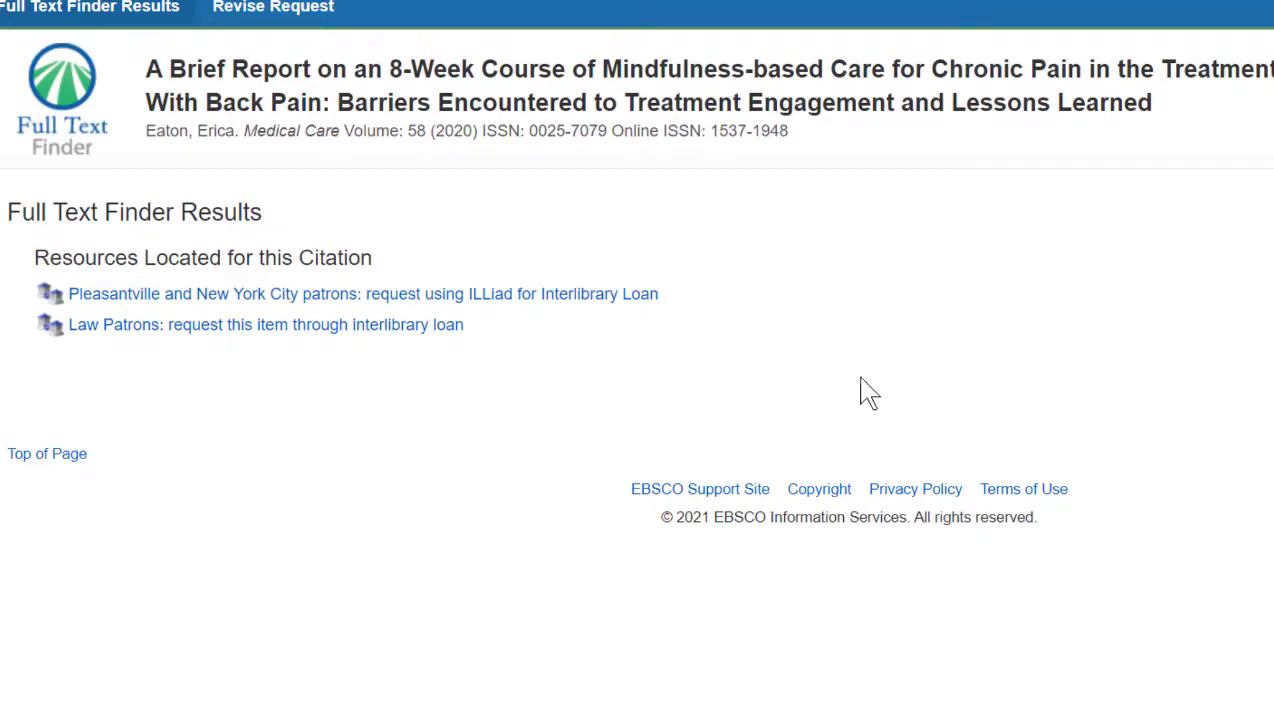
Start an ILLiad interlibrary loan request and review the pre-filled Medical Care 2020 citation
{"action": "left_click", "coordinate": [566, 309]}
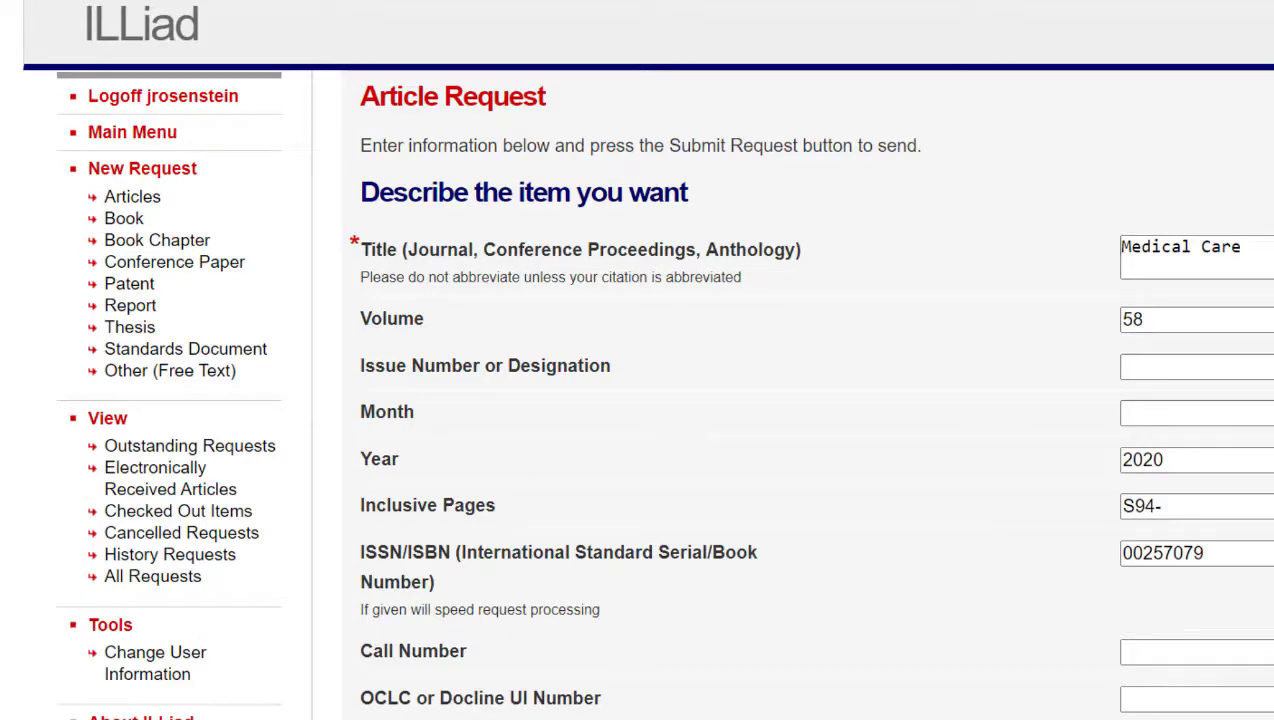
{"action": "scroll", "coordinate": [637, 360], "scroll_direction": "down", "scroll_amount": 5}
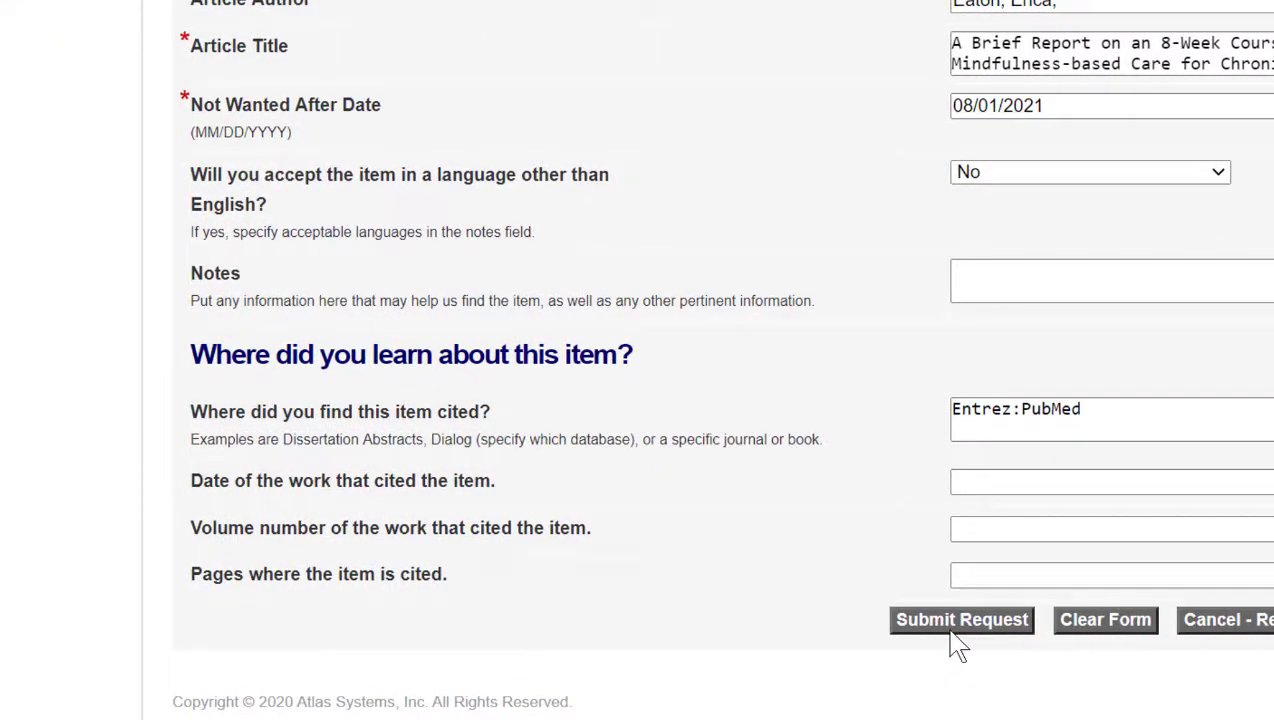
{"action": "scroll", "coordinate": [680, 350], "scroll_direction": "up", "scroll_amount": 5}
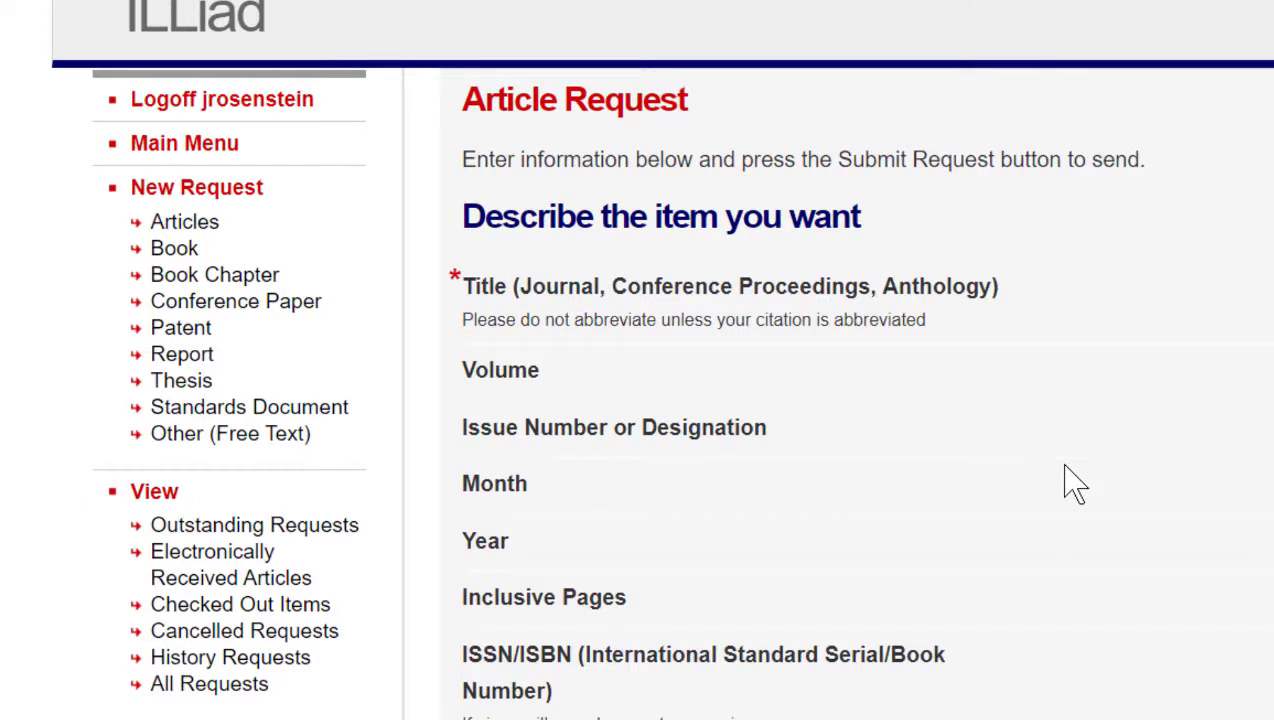
Check ILLiad's Electronically Received Articles list, which holds no articles
{"action": "left_click", "coordinate": [260, 586]}
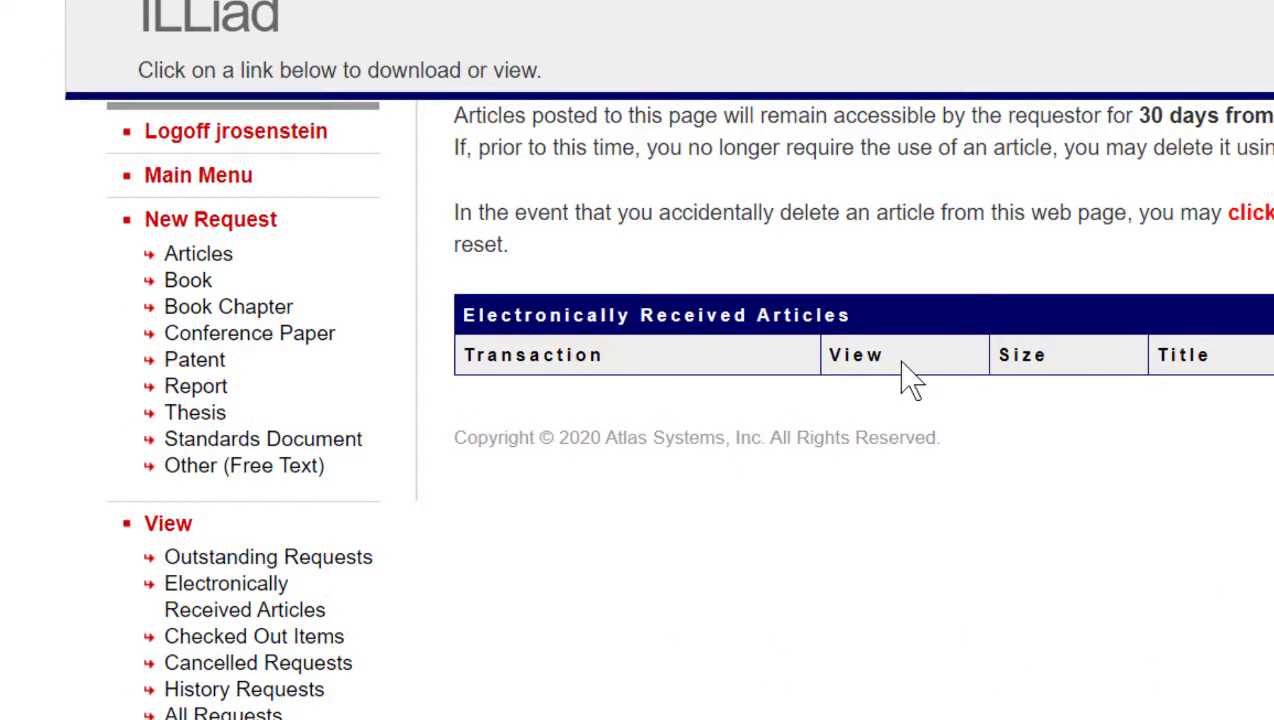
{"action": "left_click_drag", "start_coordinate": [900, 358], "coordinate": [815, 358]}
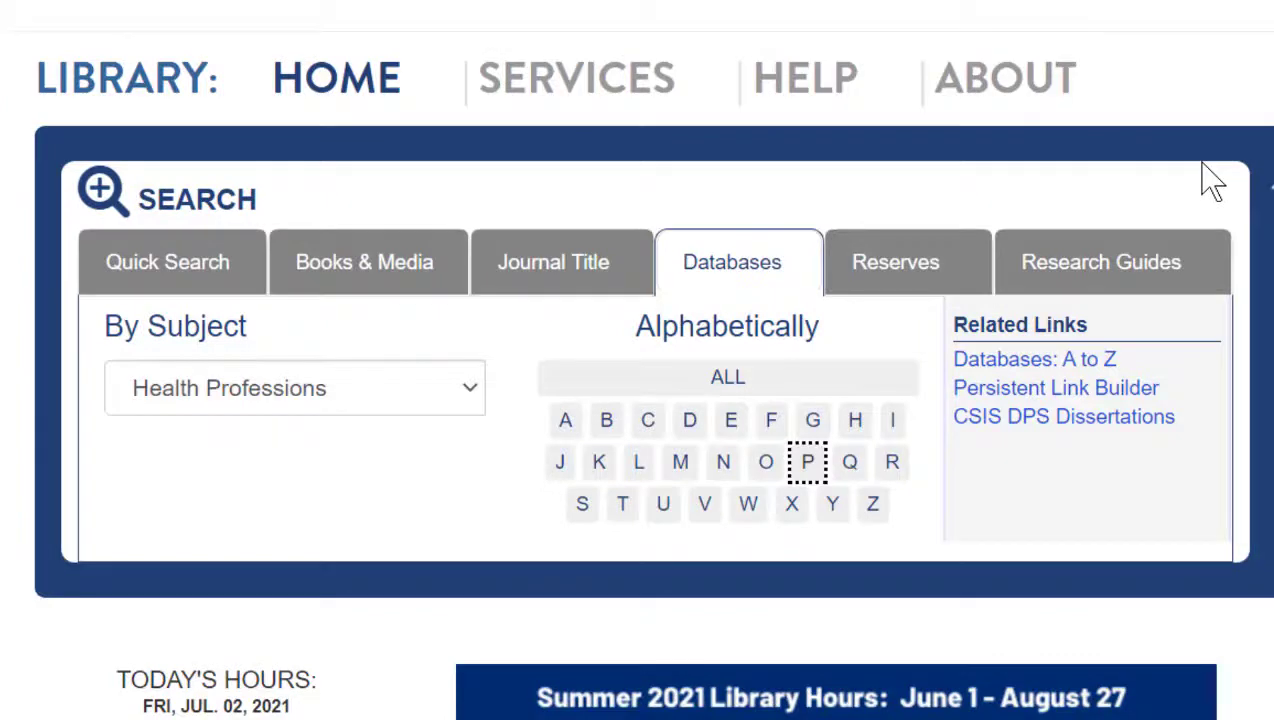
Search the library's Research Guides for 'nursing'
{"action": "left_click", "coordinate": [1133, 278]}
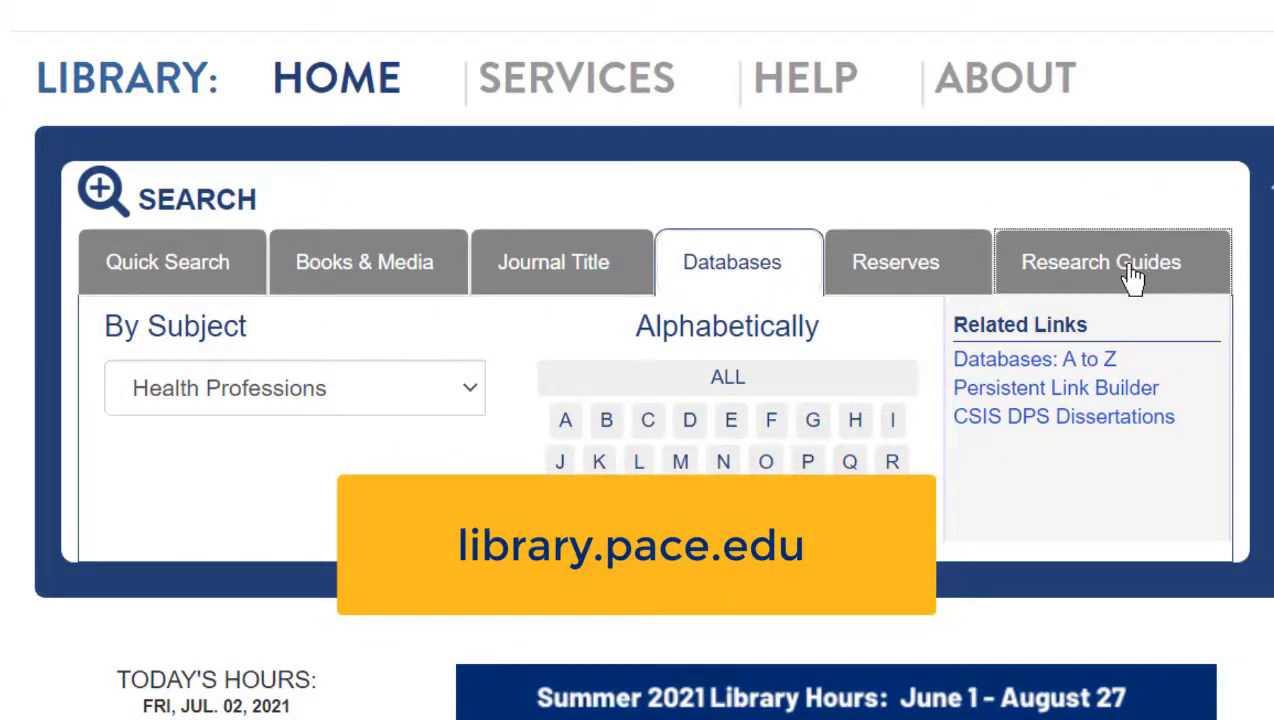
{"action": "left_click", "coordinate": [705, 415]}
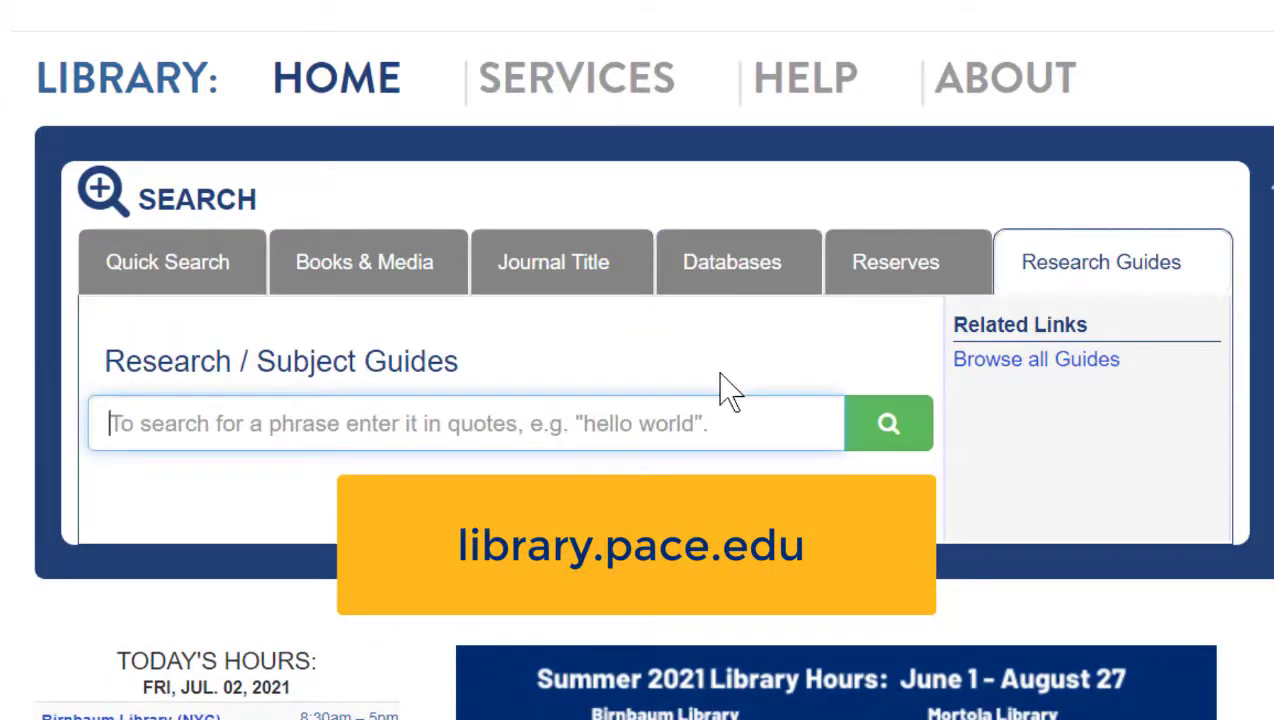
{"action": "type", "text": "nursing"}
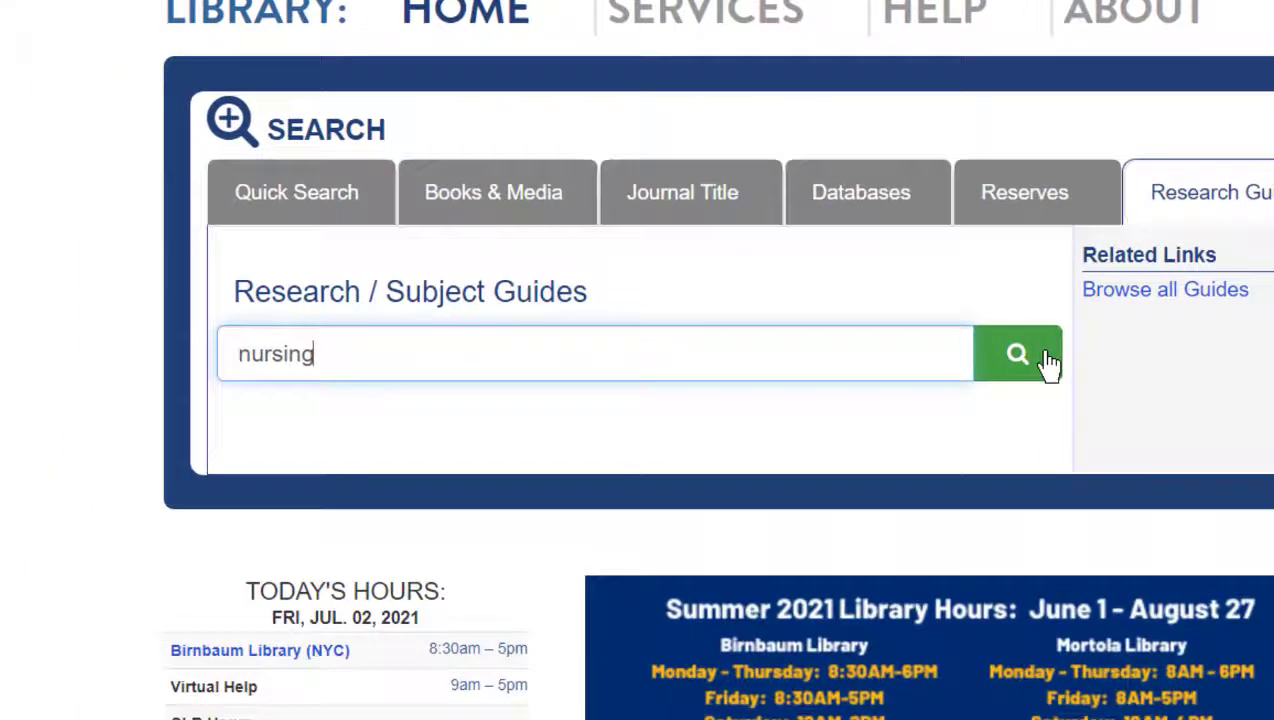
{"action": "left_click", "coordinate": [905, 428]}
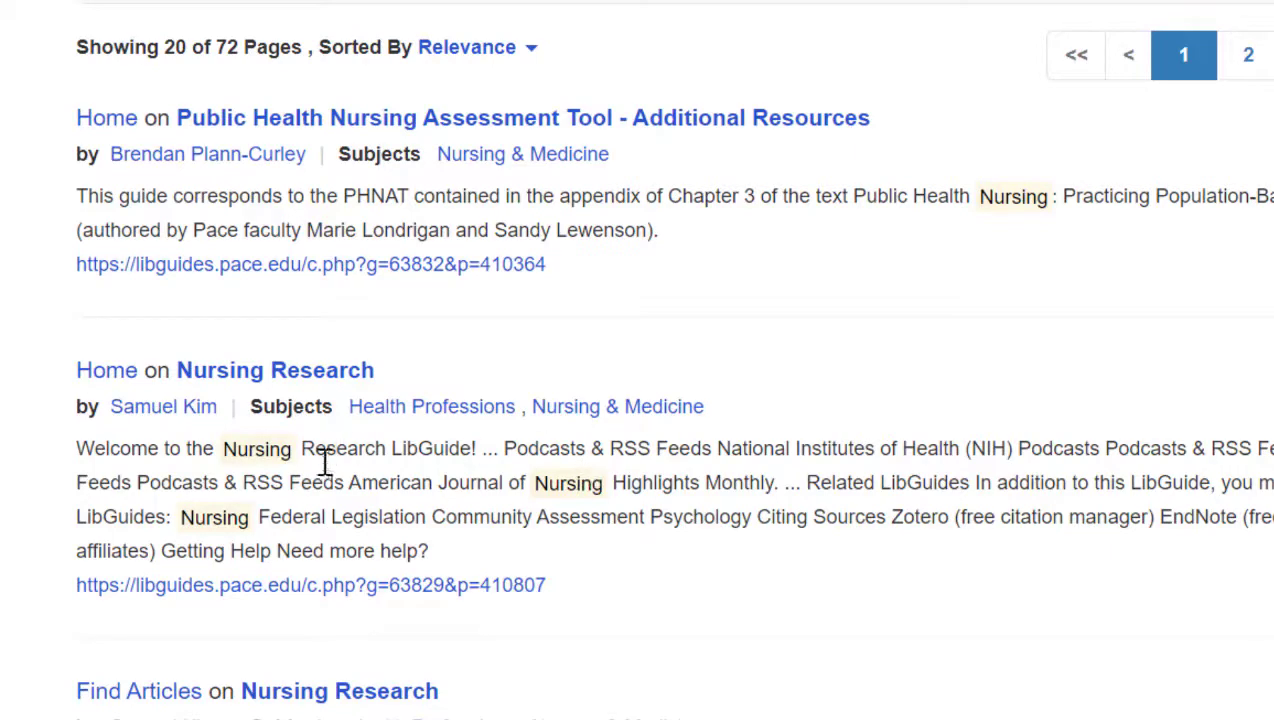
Open the Nursing Research guide's Health Database Tutorial page to view its PubMed and CINAHL sections
{"action": "left_click", "coordinate": [305, 372]}
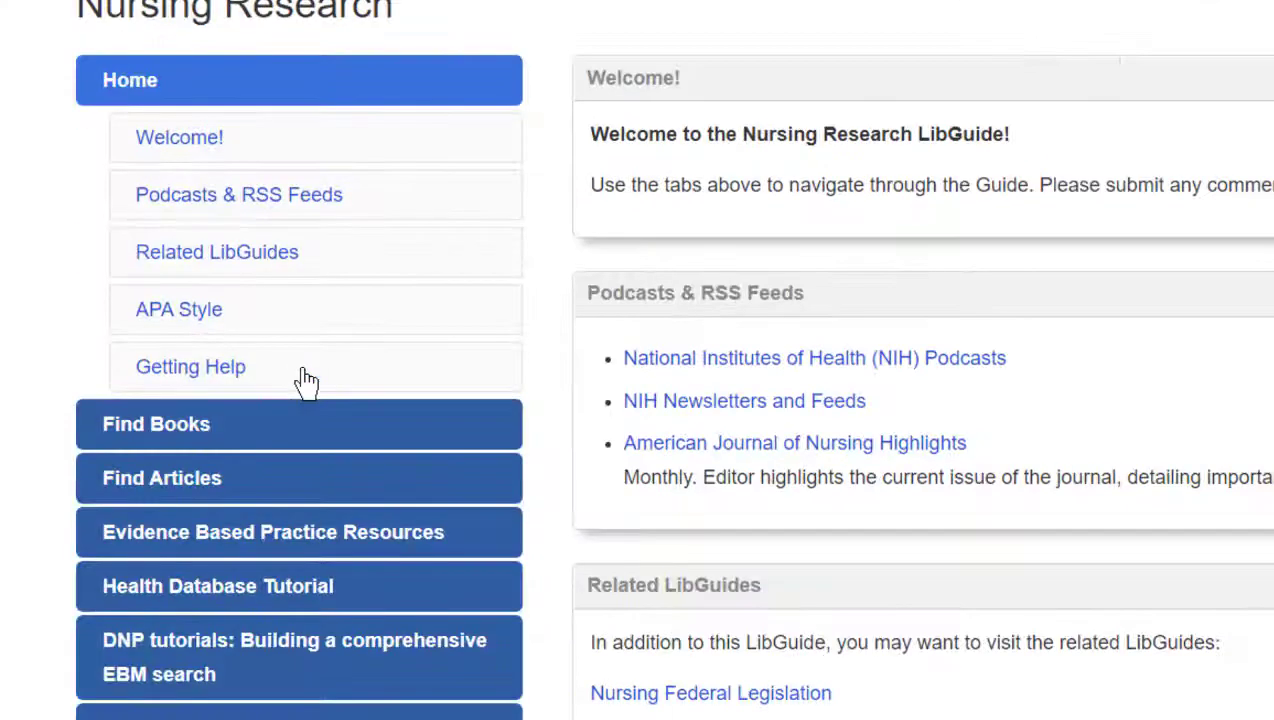
{"action": "left_click", "coordinate": [420, 586]}
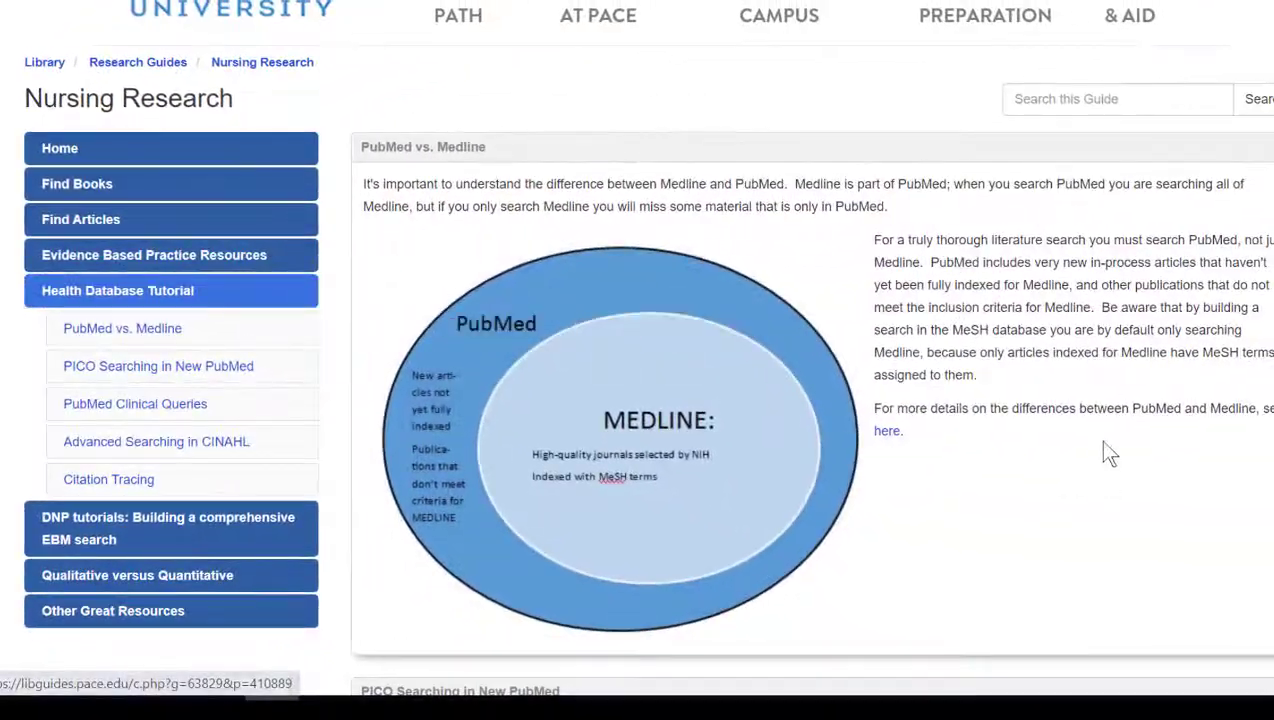
{"action": "scroll", "coordinate": [1110, 430], "scroll_direction": "down", "scroll_amount": 2}
{"action": "scroll", "coordinate": [1118, 410], "scroll_direction": "down", "scroll_amount": 10}
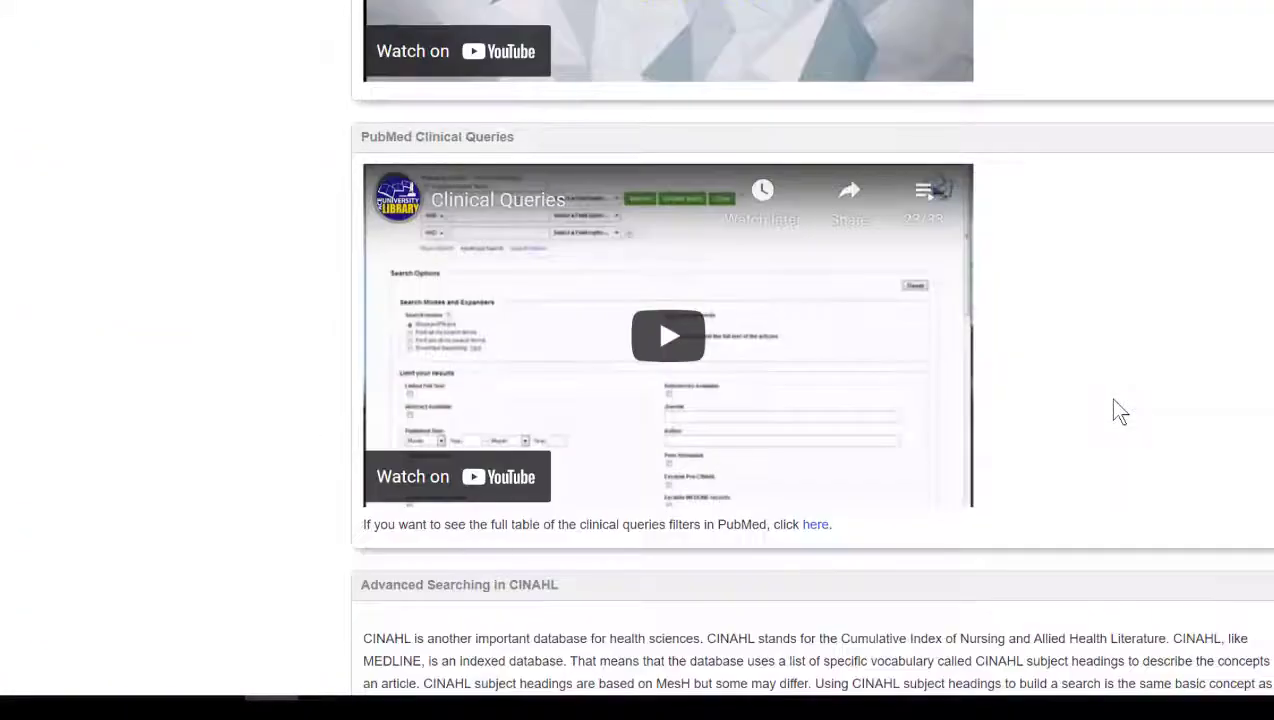